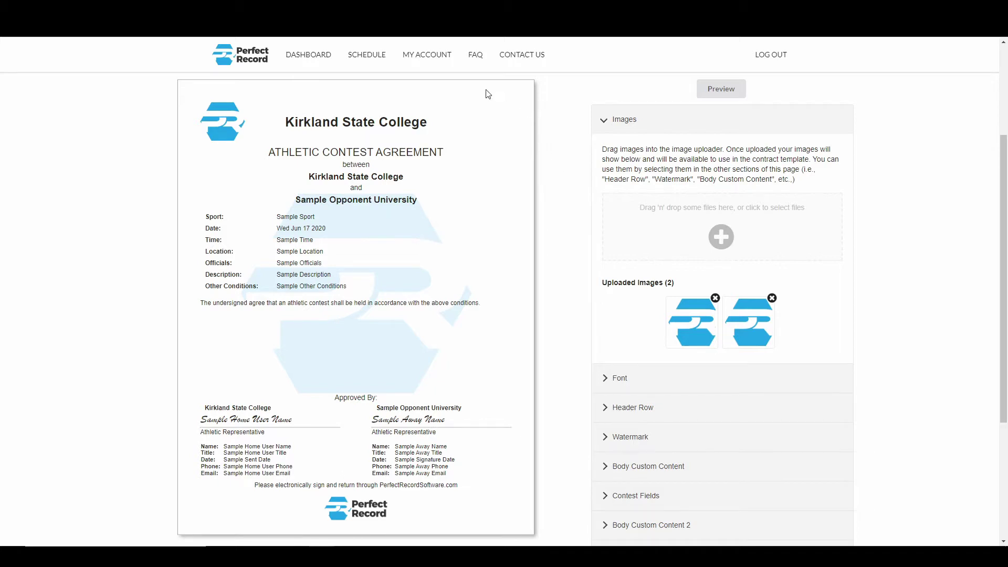
Open the organization's contract template for editing from the account page.
{"action": "left_click", "coordinate": [433, 57]}
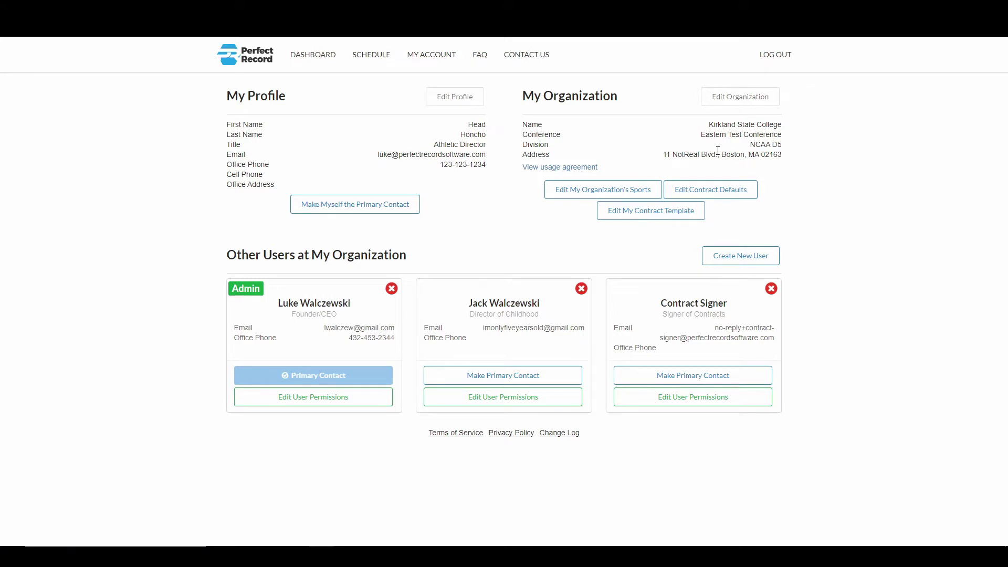
{"action": "left_click", "coordinate": [672, 217]}
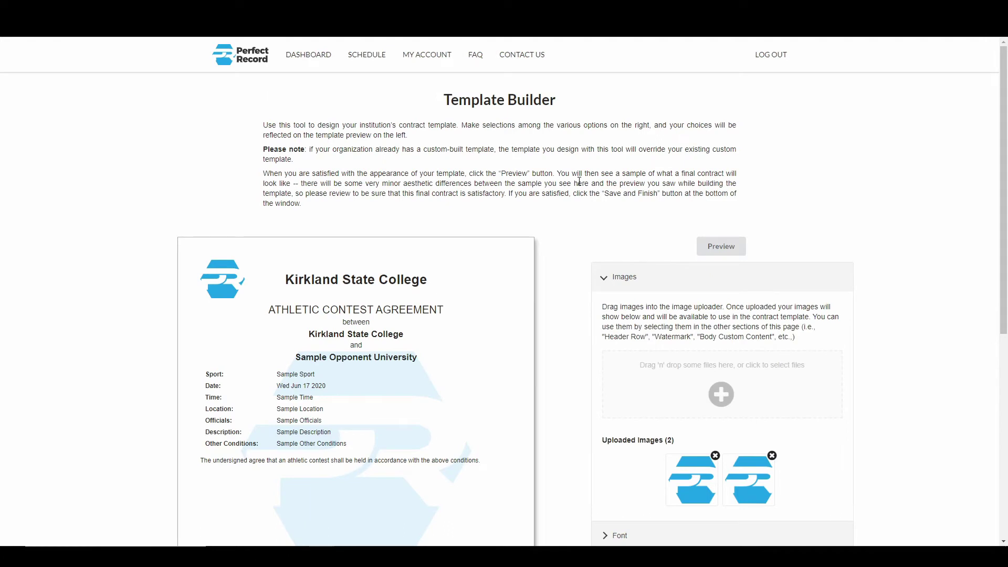
{"action": "scroll", "coordinate": [576, 351], "scroll_direction": "down", "scroll_amount": 3}
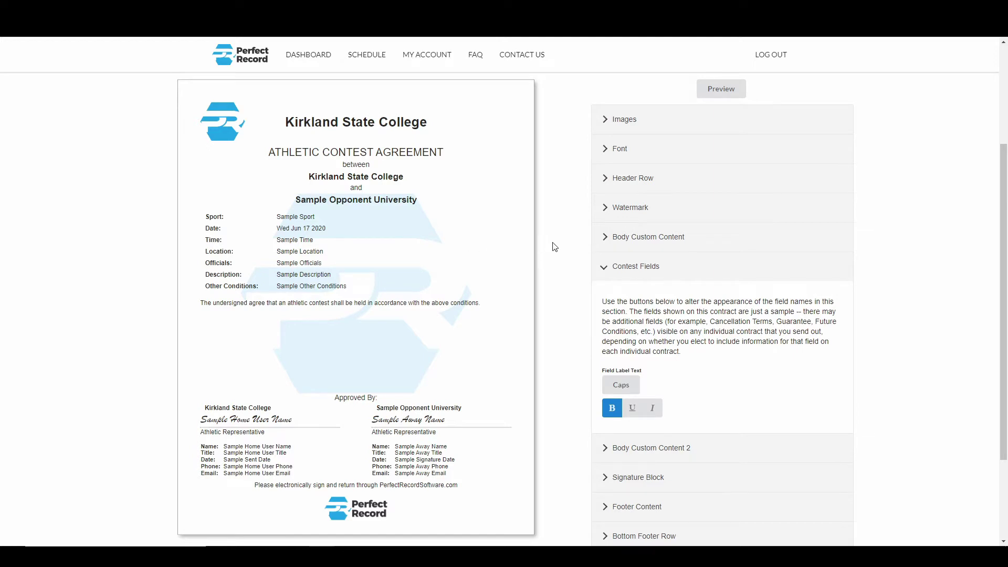
Upload the NCAA image from the Icons folder to the contract template's images.
{"action": "key", "text": "Tab"}
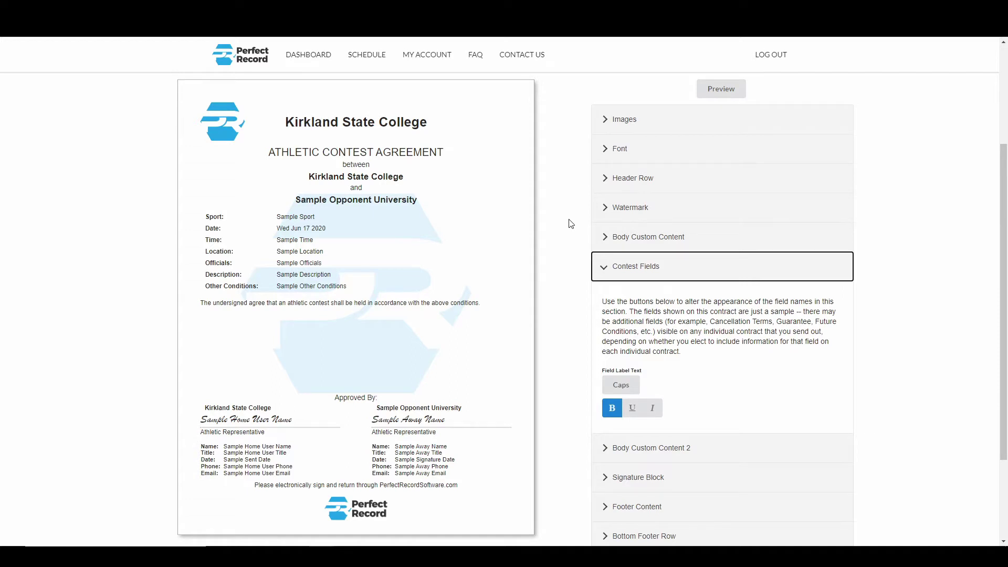
{"action": "left_click", "coordinate": [616, 123]}
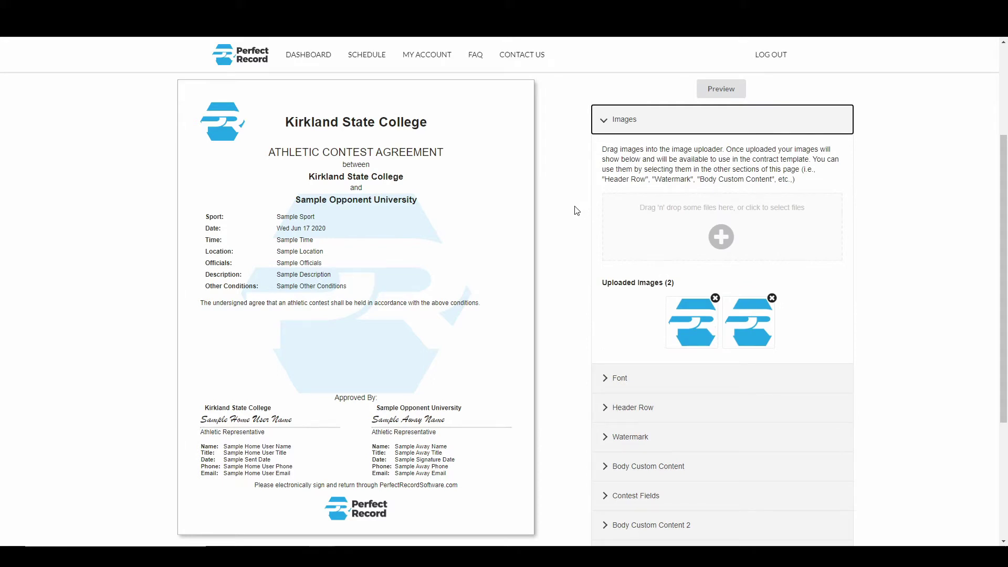
{"action": "left_click", "coordinate": [715, 236]}
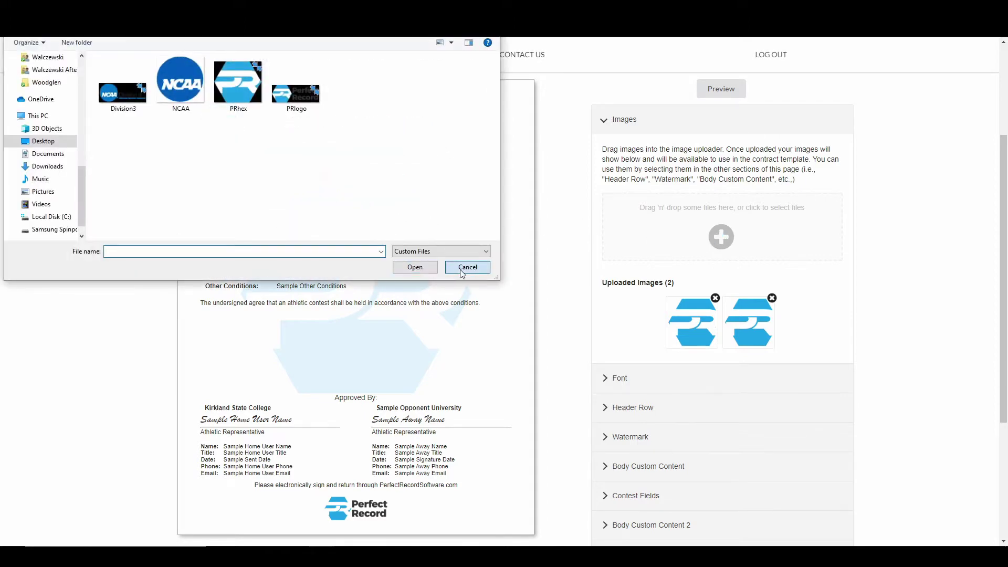
{"action": "left_click", "coordinate": [462, 268]}
{"action": "key", "text": "alt+Tab"}
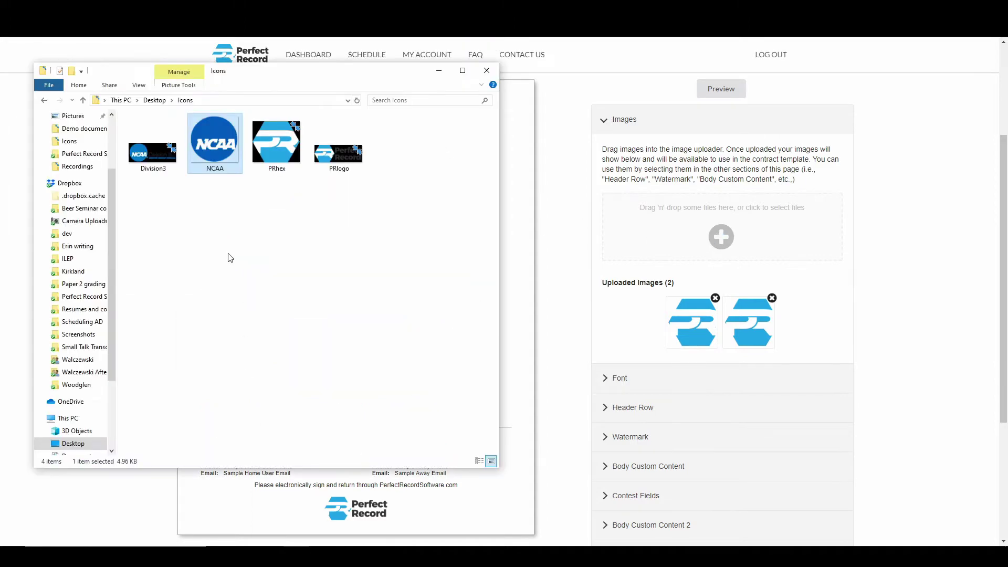
{"action": "left_click_drag", "start_coordinate": [215, 154], "coordinate": [691, 244]}
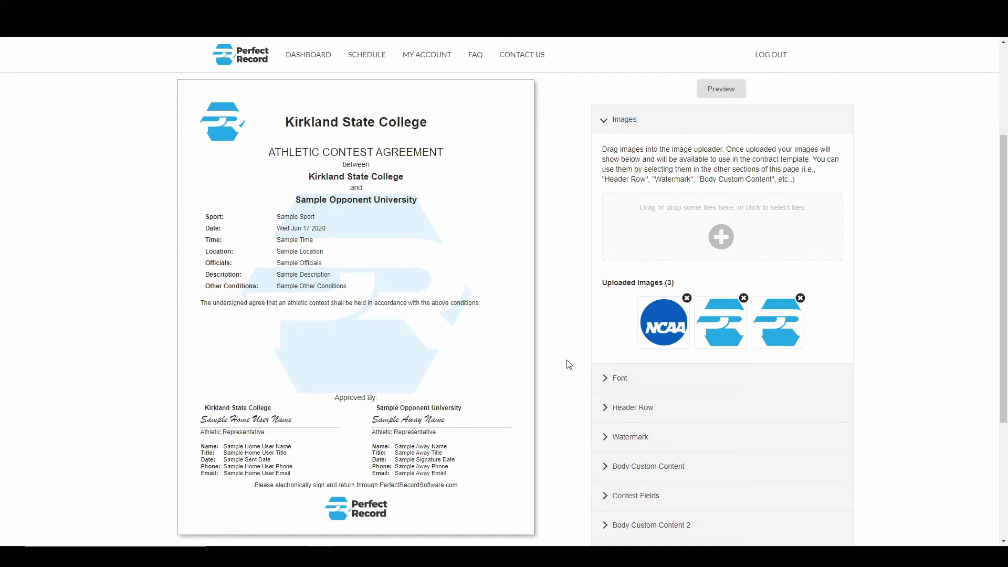
Try Times New Roman and Century Gothic as the template's font family, and set it back to Arial.
{"action": "left_click", "coordinate": [618, 380]}
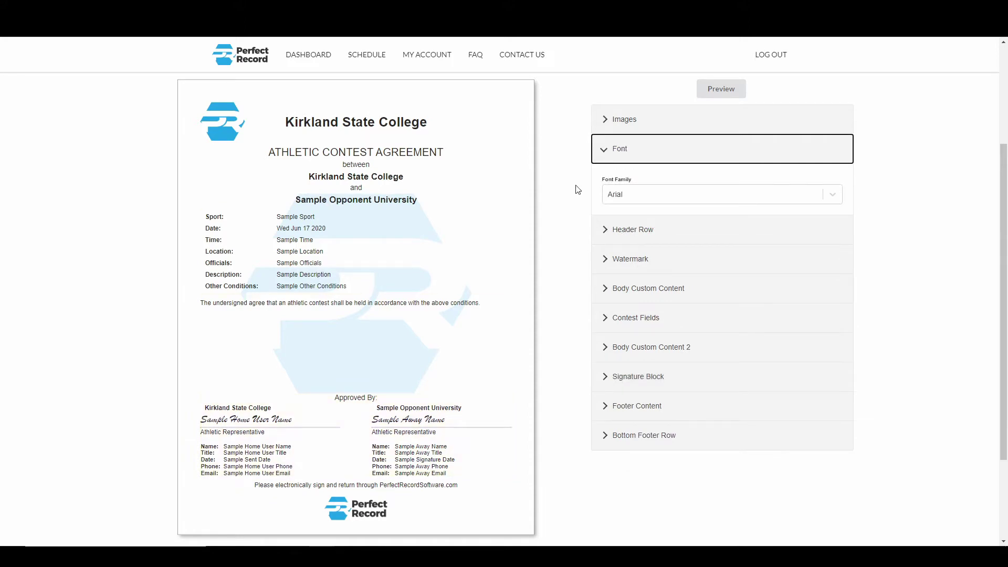
{"action": "left_click", "coordinate": [605, 194]}
{"action": "left_click", "coordinate": [630, 278]}
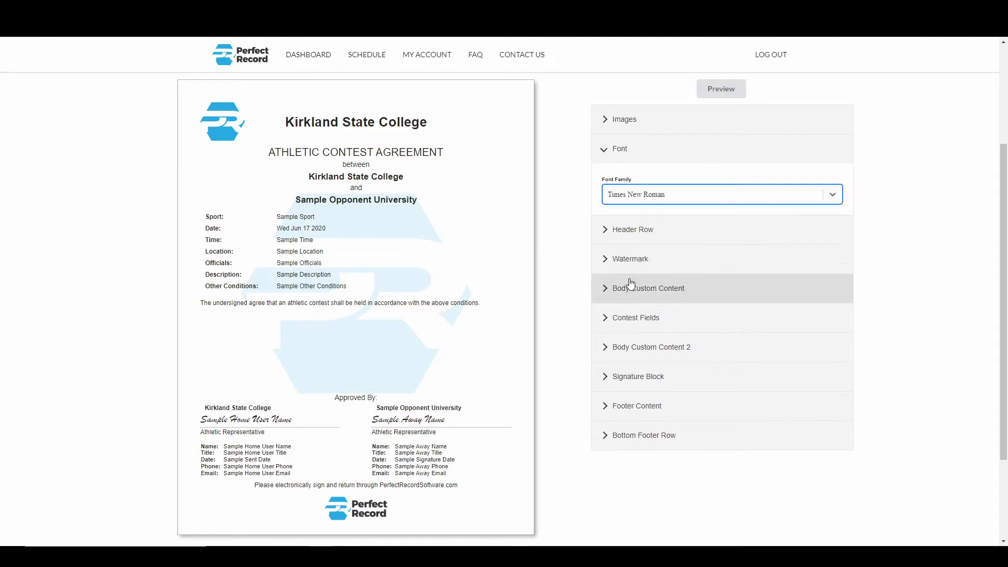
{"action": "left_click", "coordinate": [627, 196]}
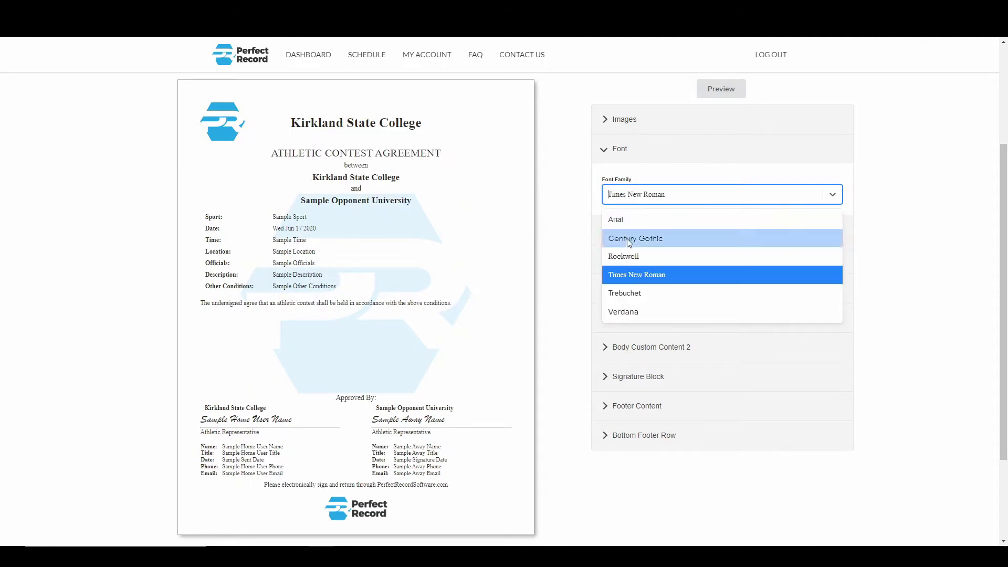
{"action": "left_click", "coordinate": [627, 238]}
{"action": "left_click", "coordinate": [614, 195]}
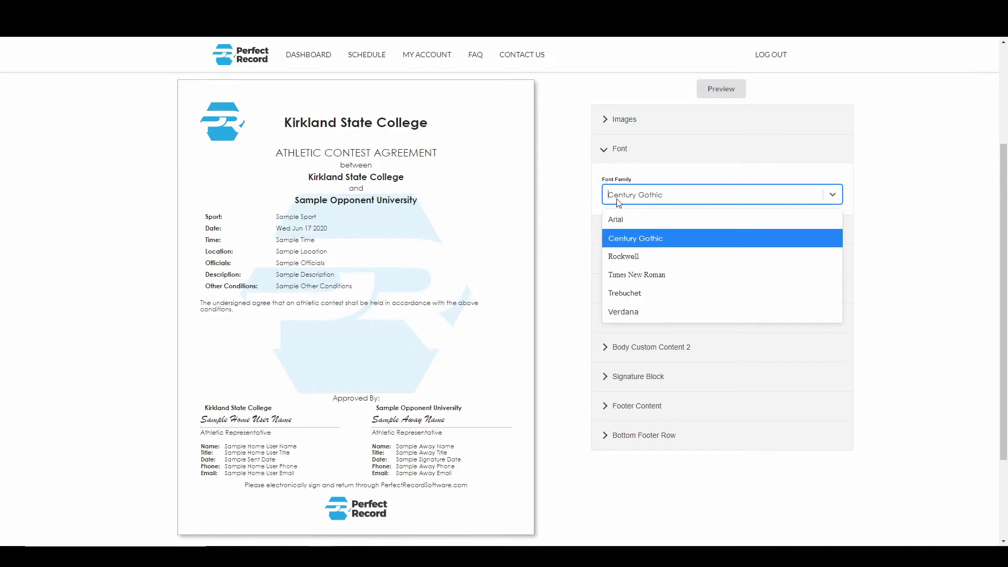
{"action": "left_click", "coordinate": [628, 224]}
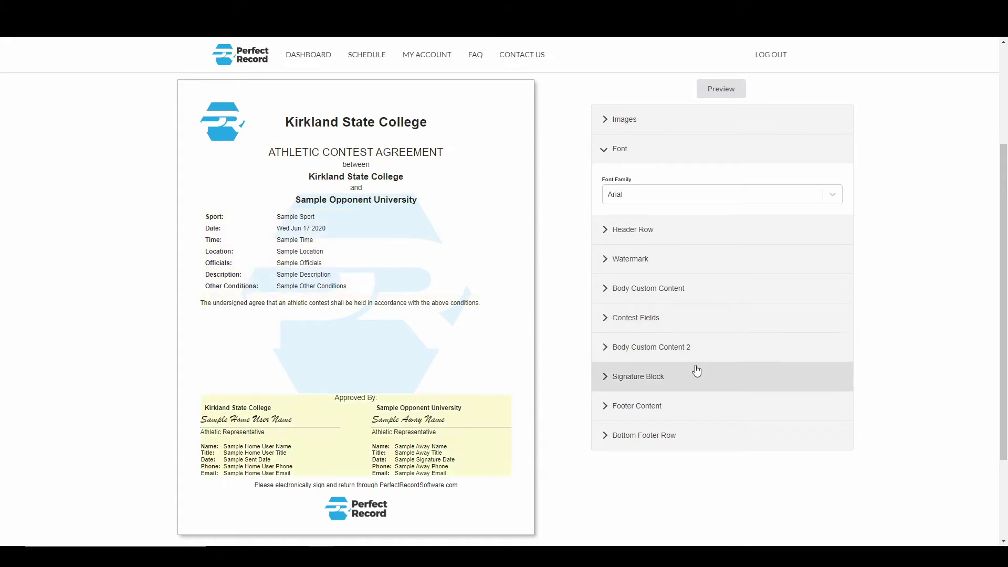
View the Header Row and Body Custom Content settings by selecting their areas in the contract preview.
{"action": "left_click", "coordinate": [328, 123]}
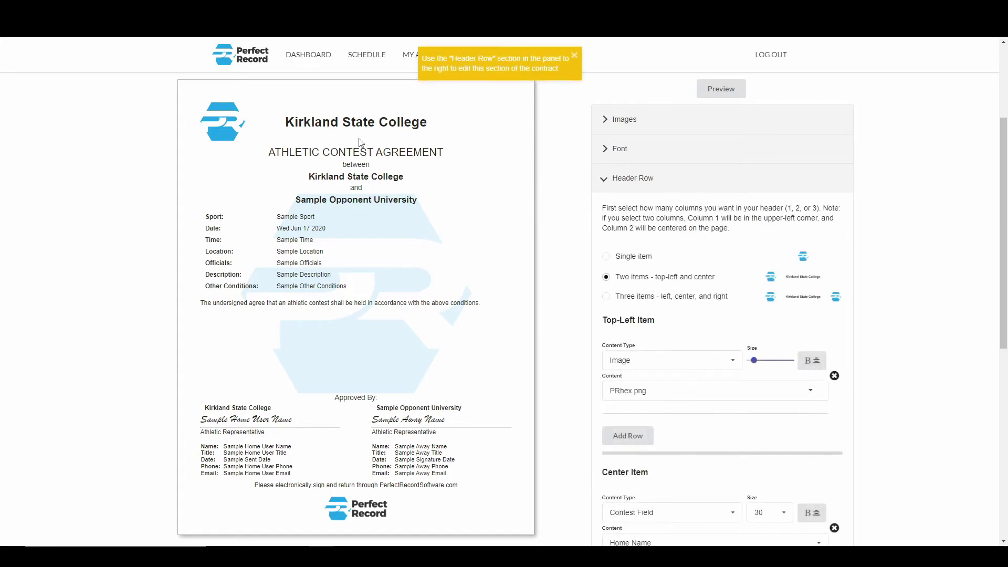
{"action": "left_click", "coordinate": [352, 165]}
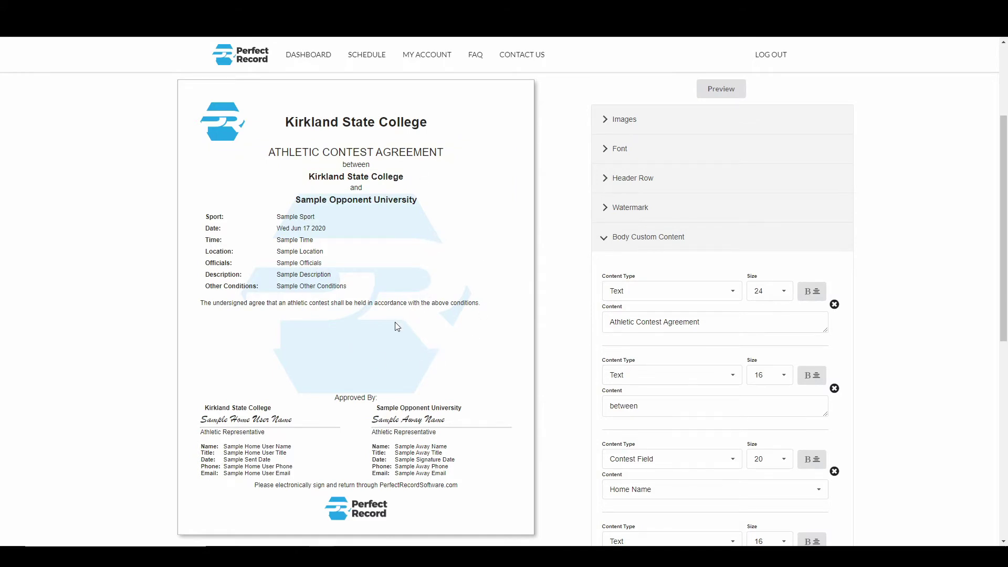
{"action": "left_click", "coordinate": [670, 241]}
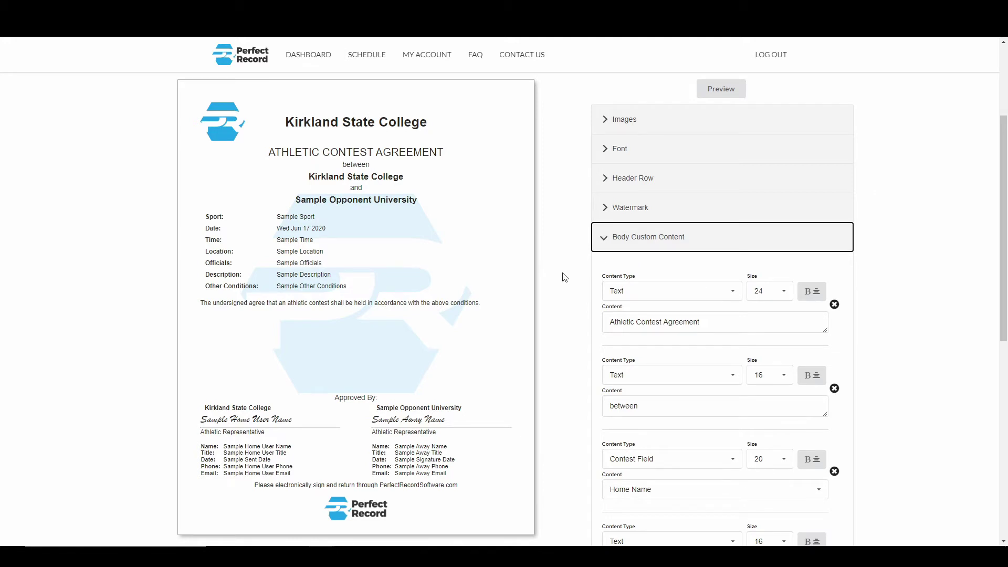
Add a text row reading "Your text here" below the undersigned sentence in Body Custom Content 2.
{"action": "left_click", "coordinate": [462, 302]}
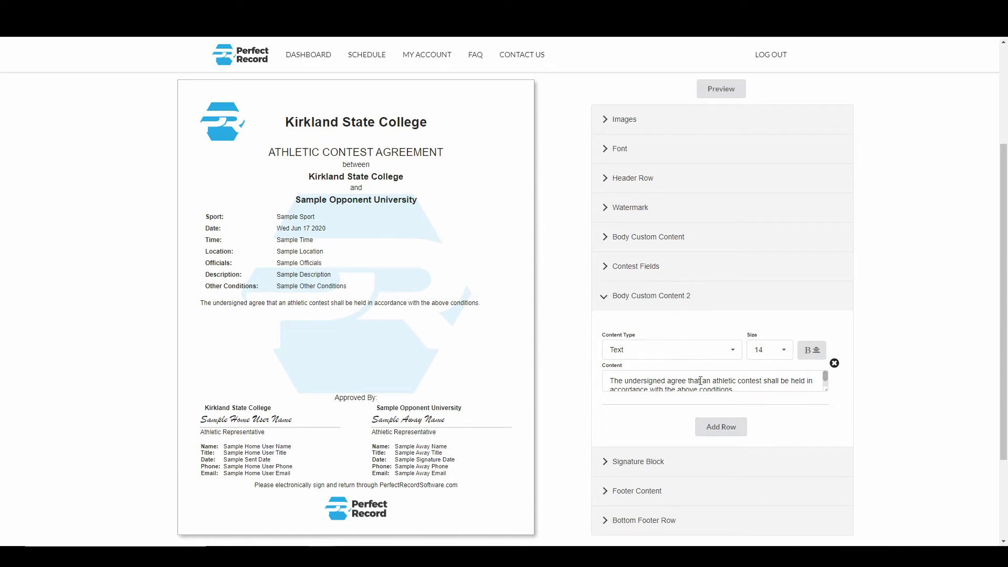
{"action": "left_click", "coordinate": [725, 430]}
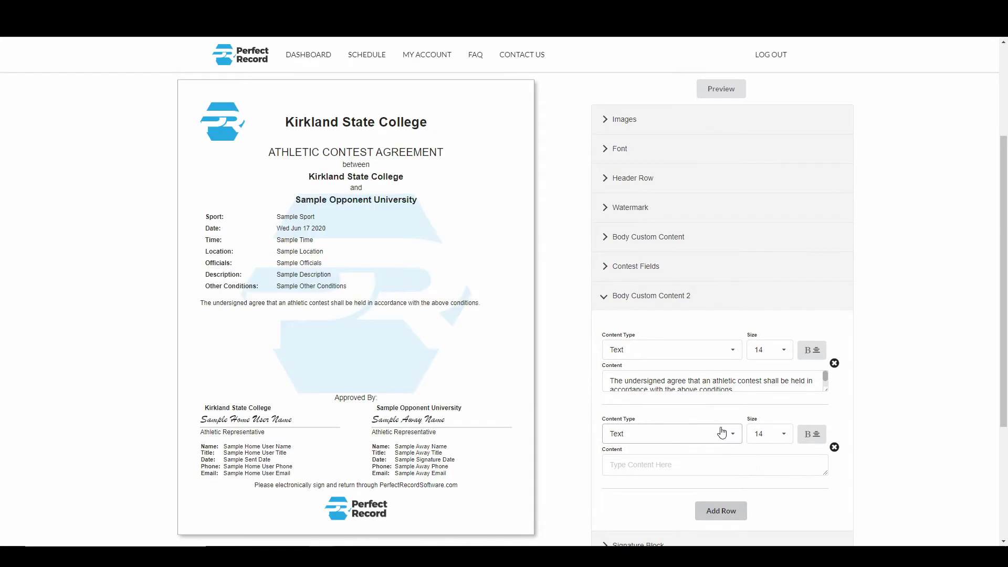
{"action": "scroll", "coordinate": [705, 433], "scroll_direction": "down", "scroll_amount": 1}
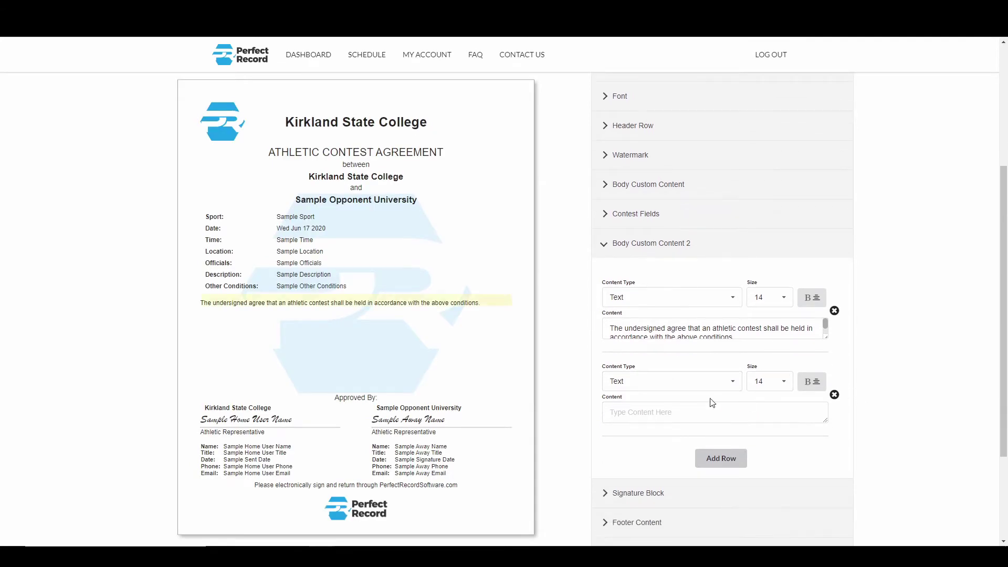
{"action": "left_click", "coordinate": [656, 391]}
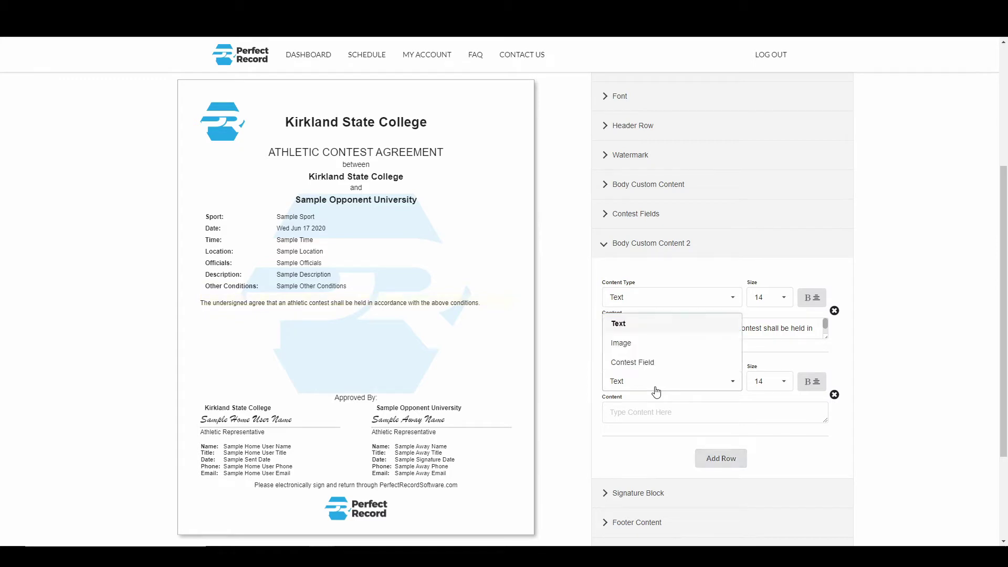
{"action": "left_click", "coordinate": [660, 331]}
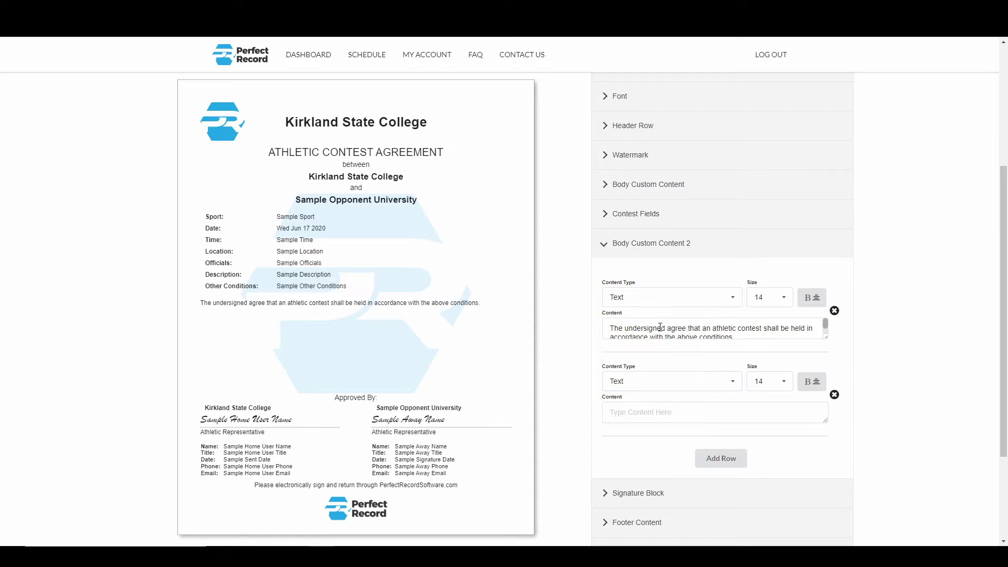
{"action": "left_click", "coordinate": [655, 414]}
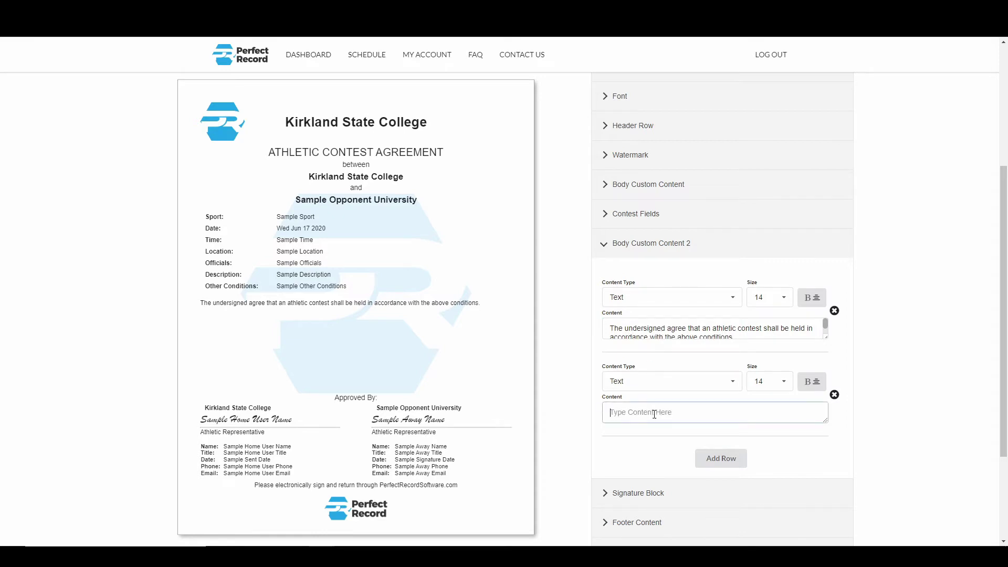
{"action": "type", "text": "Your text here"}
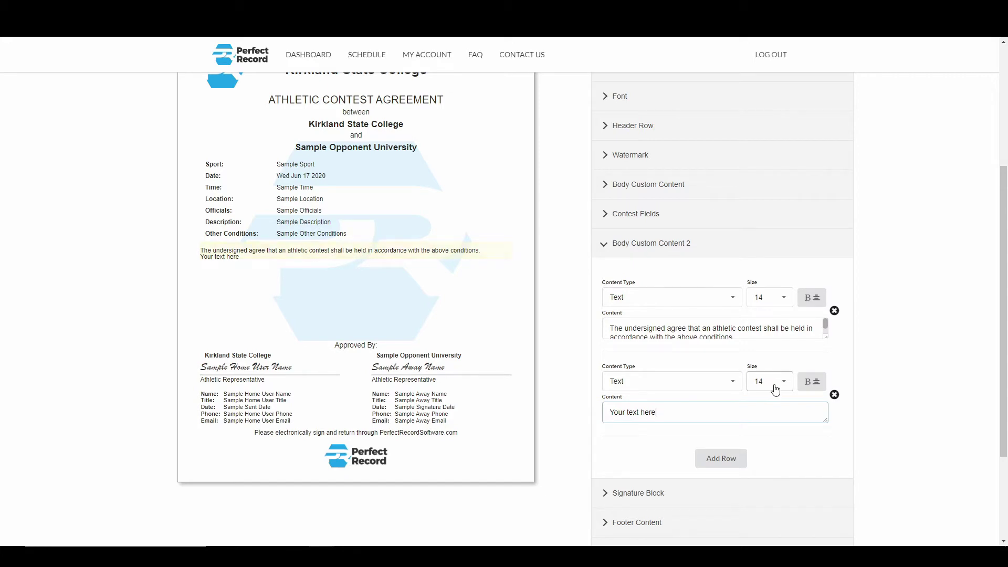
Try size 10 on the new text row, and set its size to 24.
{"action": "left_click", "coordinate": [776, 388]}
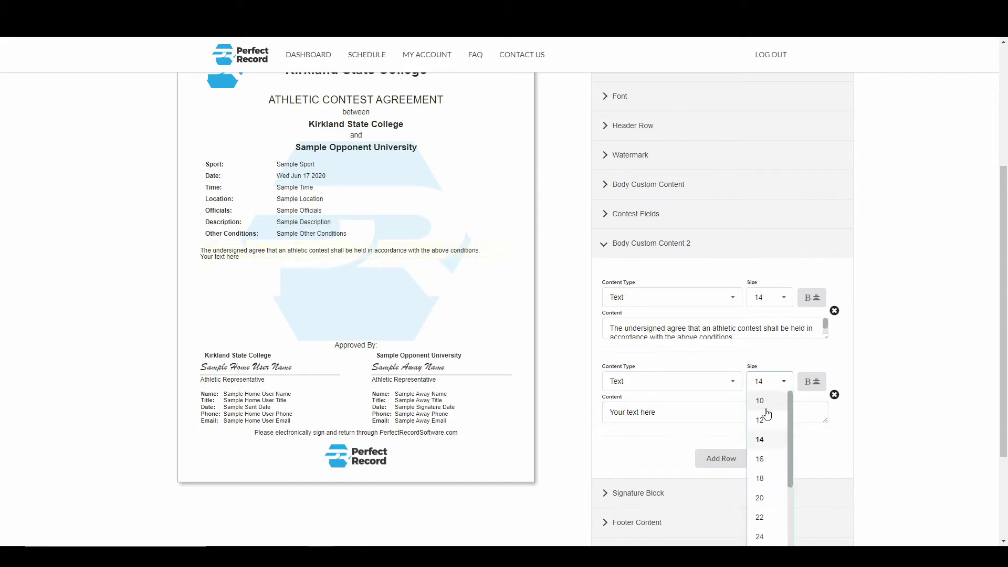
{"action": "left_click", "coordinate": [765, 411]}
{"action": "left_click", "coordinate": [781, 387]}
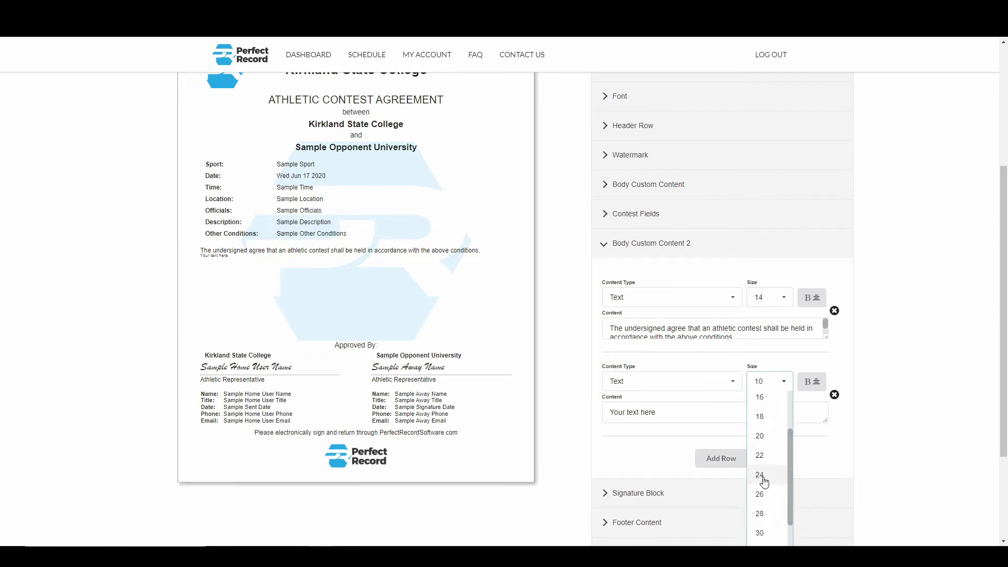
{"action": "left_click", "coordinate": [765, 481]}
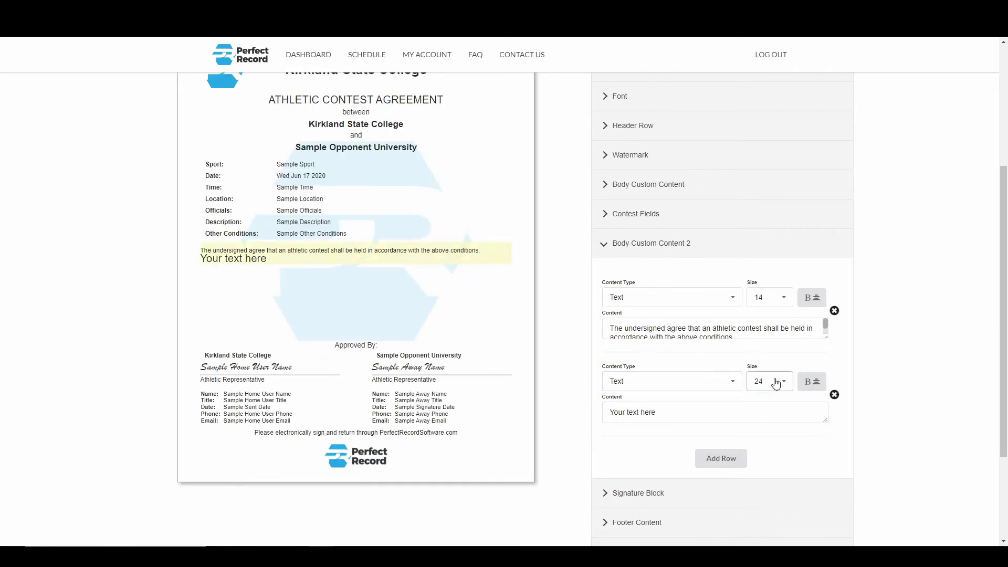
Format the new row as centered, bold and all caps, with 8px of space above it.
{"action": "left_click", "coordinate": [806, 385]}
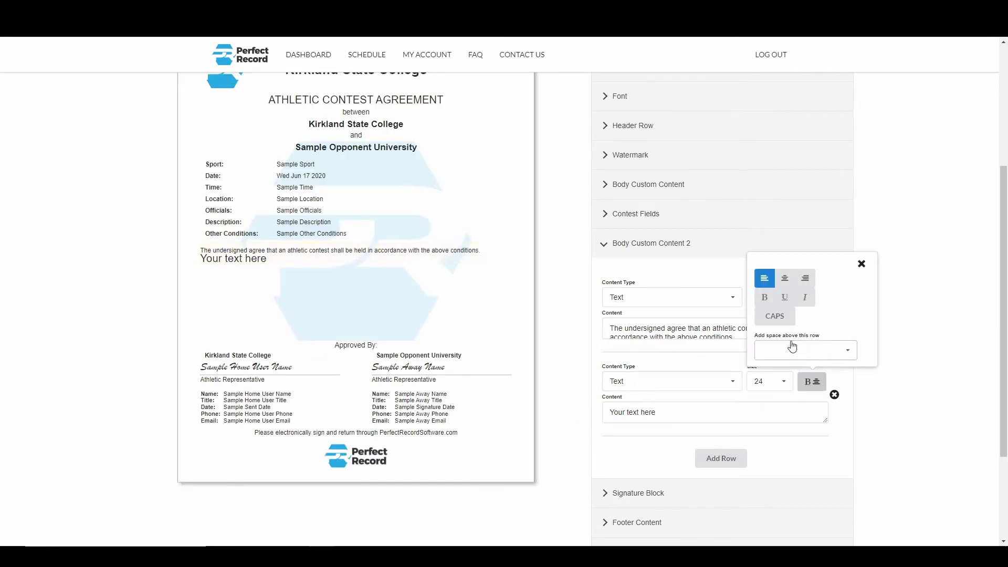
{"action": "left_click", "coordinate": [784, 278]}
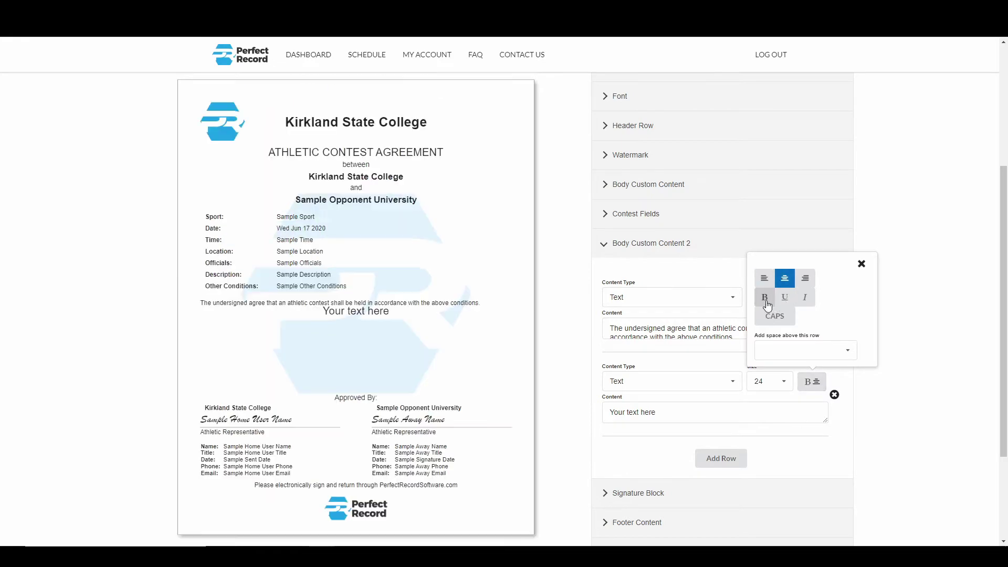
{"action": "left_click", "coordinate": [764, 297]}
{"action": "left_click", "coordinate": [773, 317]}
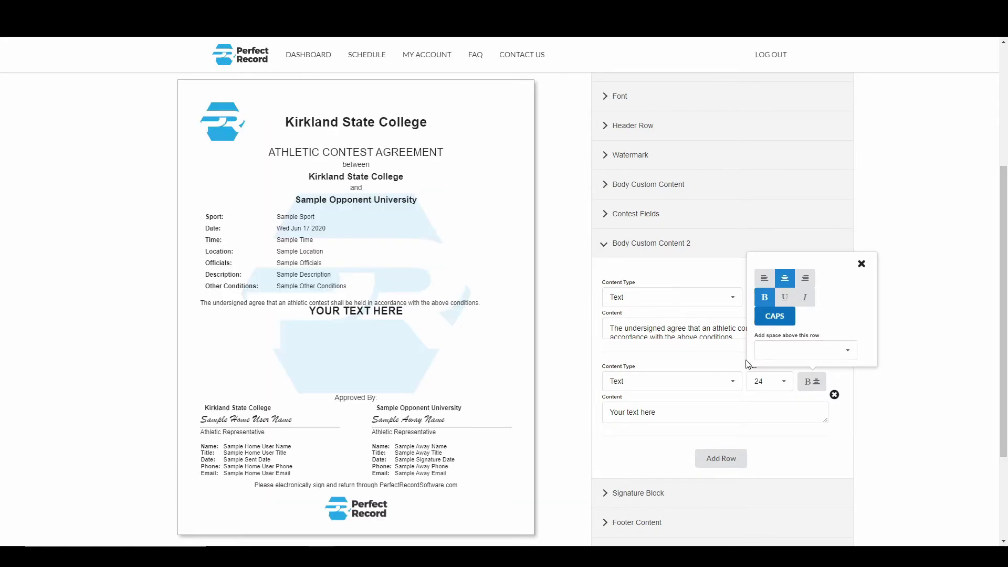
{"action": "left_click", "coordinate": [796, 359]}
{"action": "left_click", "coordinate": [788, 373]}
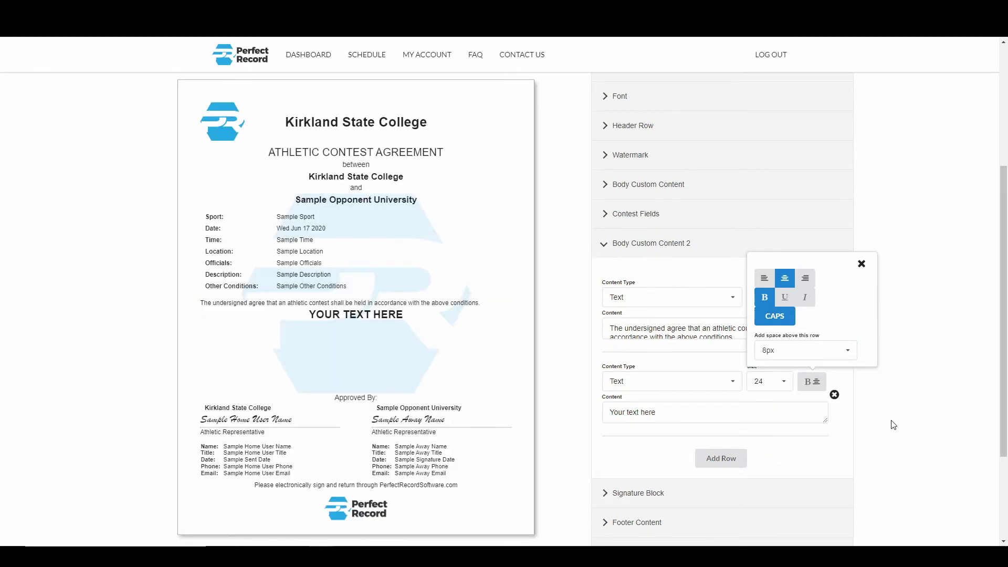
{"action": "left_click", "coordinate": [861, 265]}
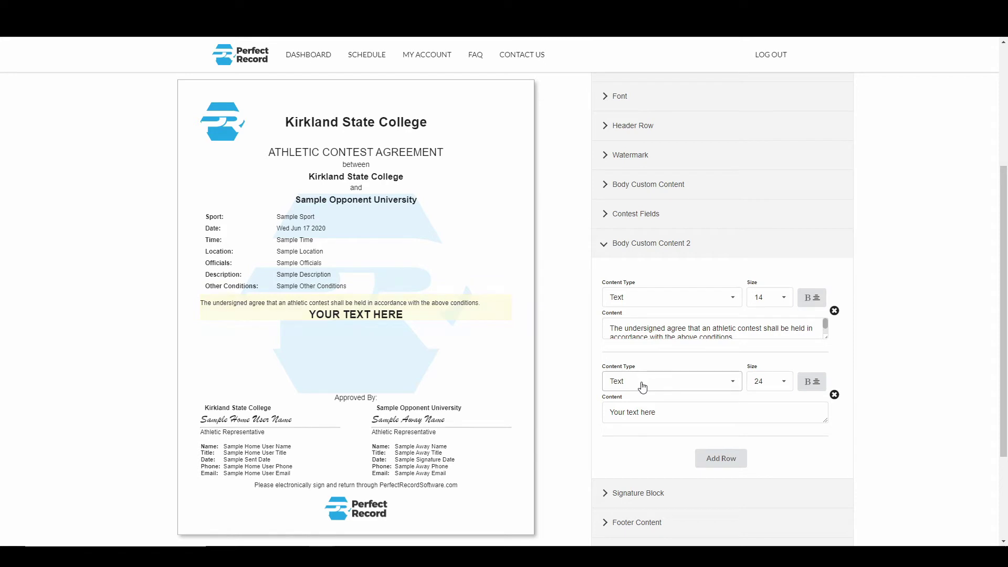
Change the new row's content type to Image and use NCAA.png as its content.
{"action": "left_click", "coordinate": [669, 380]}
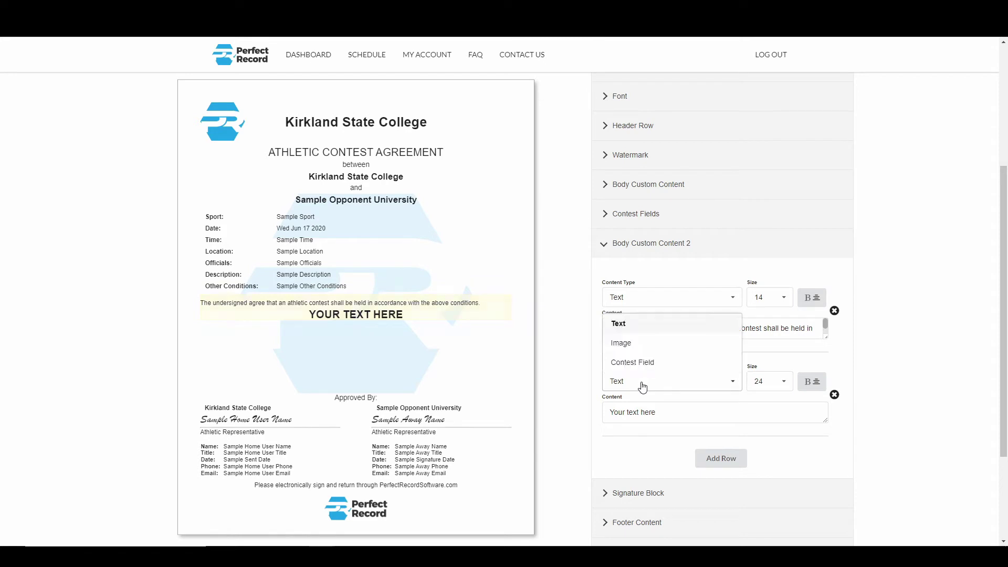
{"action": "left_click", "coordinate": [632, 347]}
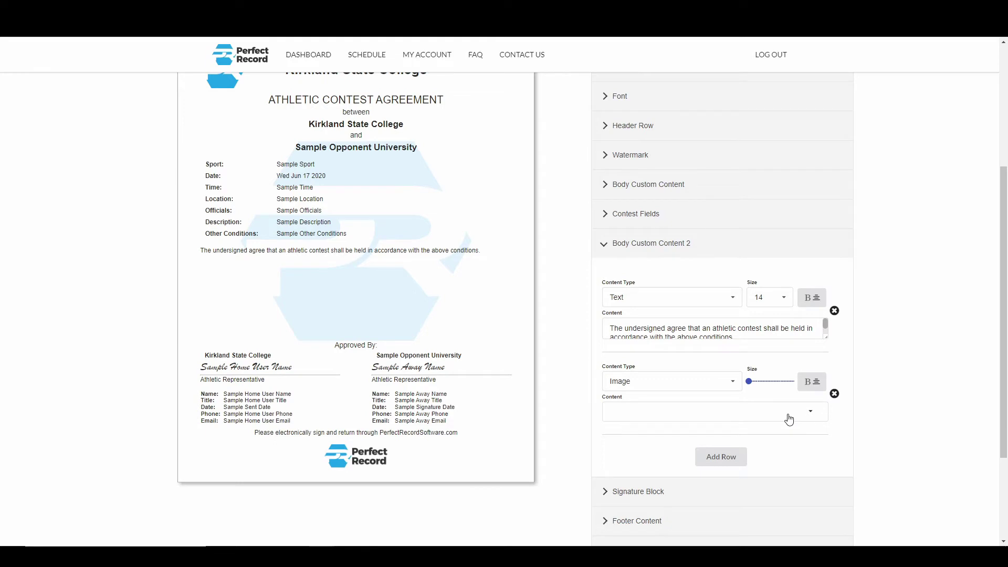
{"action": "left_click", "coordinate": [789, 418]}
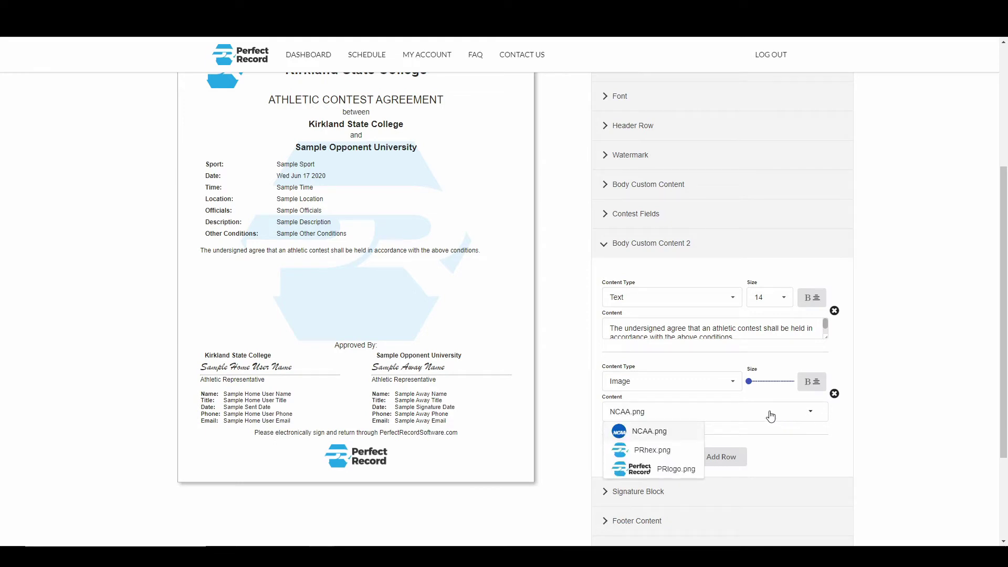
{"action": "left_click", "coordinate": [649, 436]}
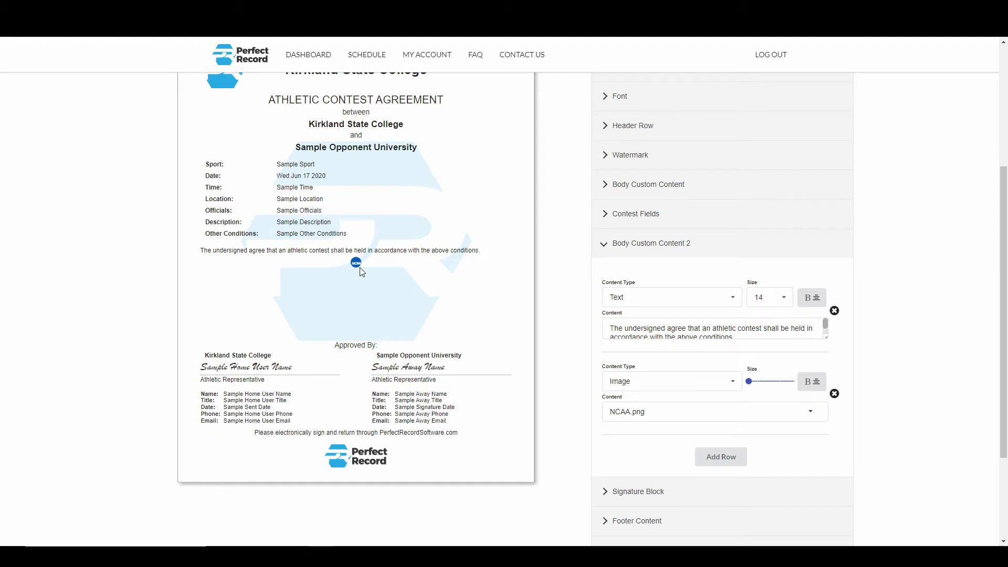
Enlarge the NCAA image in Body Custom Content 2, try left and right alignment, and keep it centered.
{"action": "left_click_drag", "start_coordinate": [749, 382], "coordinate": [757, 387]}
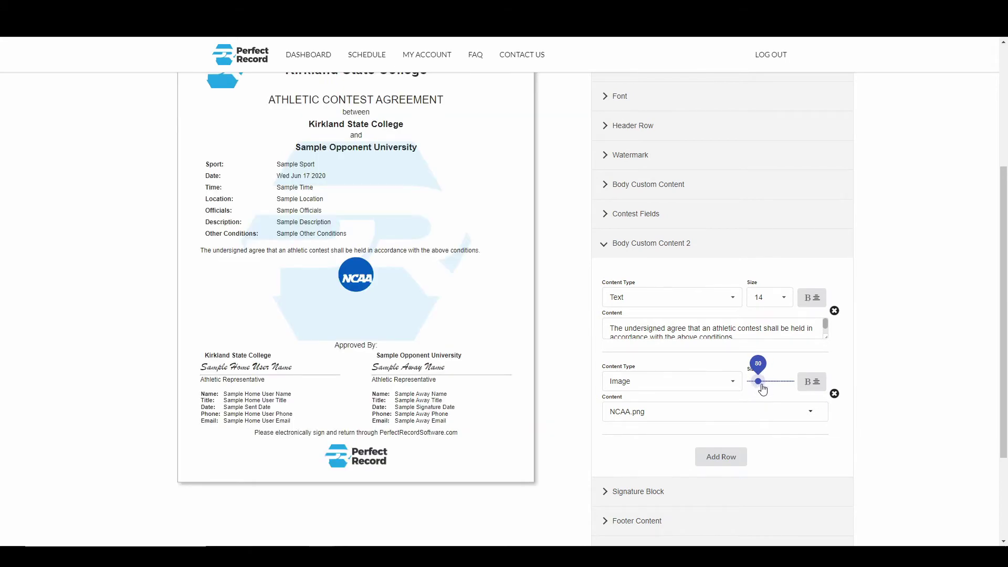
{"action": "left_click_drag", "start_coordinate": [763, 389], "coordinate": [764, 389]}
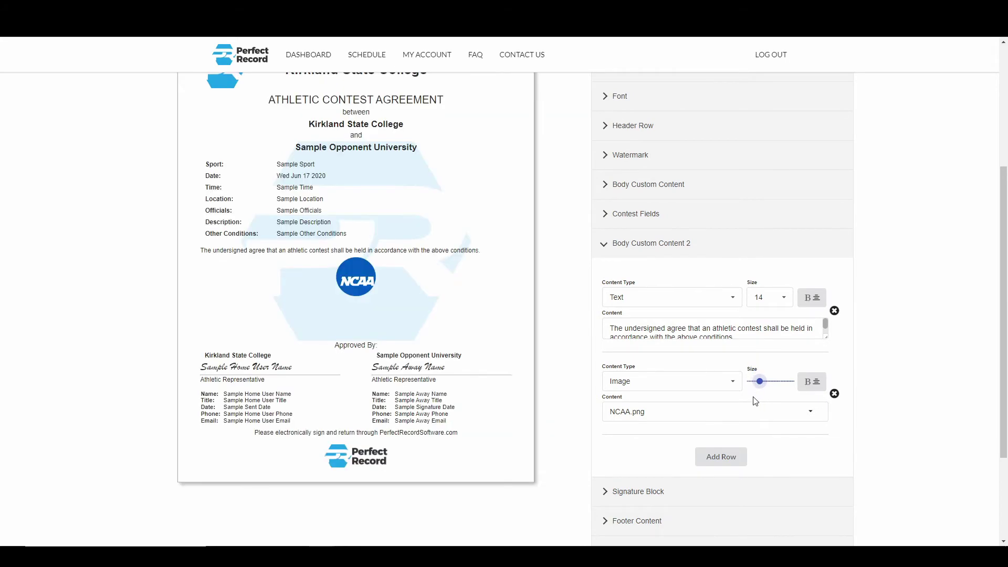
{"action": "left_click", "coordinate": [813, 387]}
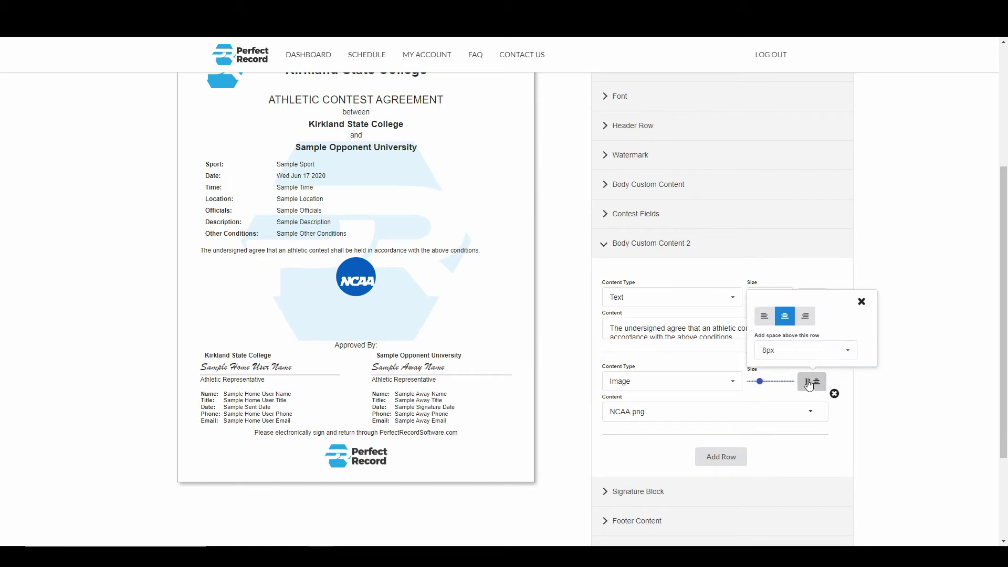
{"action": "left_click", "coordinate": [766, 325]}
{"action": "left_click", "coordinate": [784, 317]}
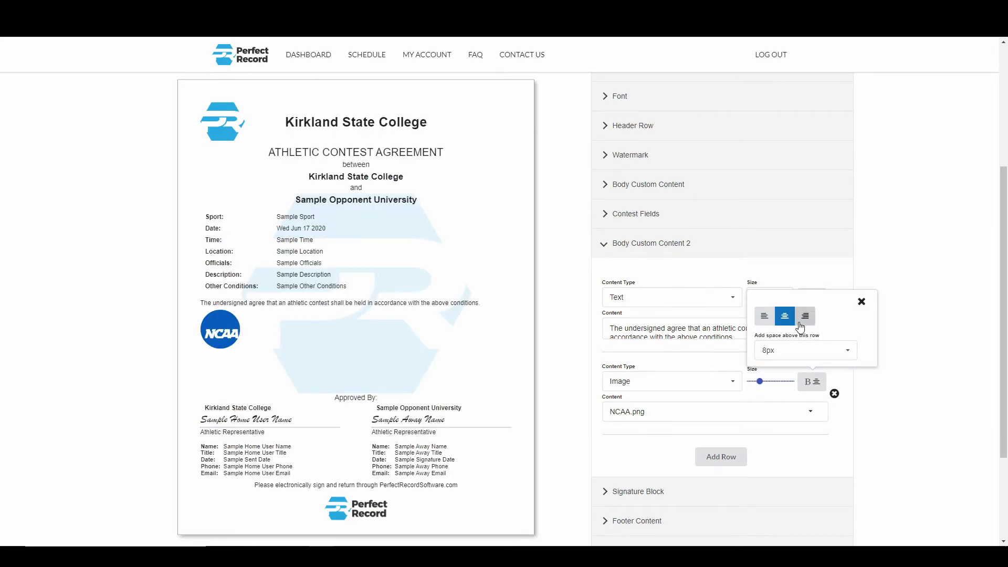
{"action": "left_click", "coordinate": [805, 324]}
{"action": "left_click", "coordinate": [784, 316]}
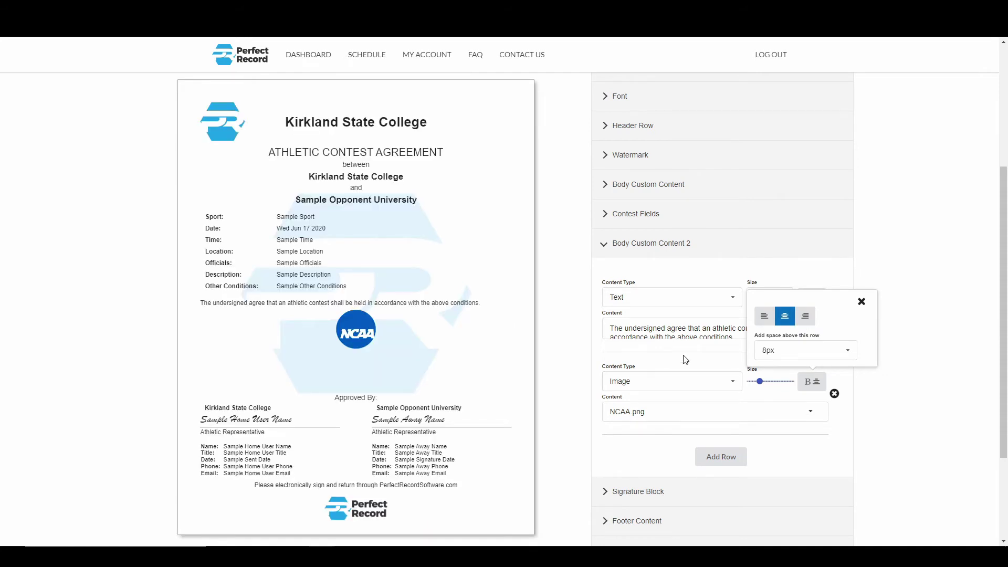
{"action": "left_click", "coordinate": [859, 309]}
Change the image row to a Contest Field, try Opponent Name as its content, and set it to Sport Name.
{"action": "left_click", "coordinate": [676, 381]}
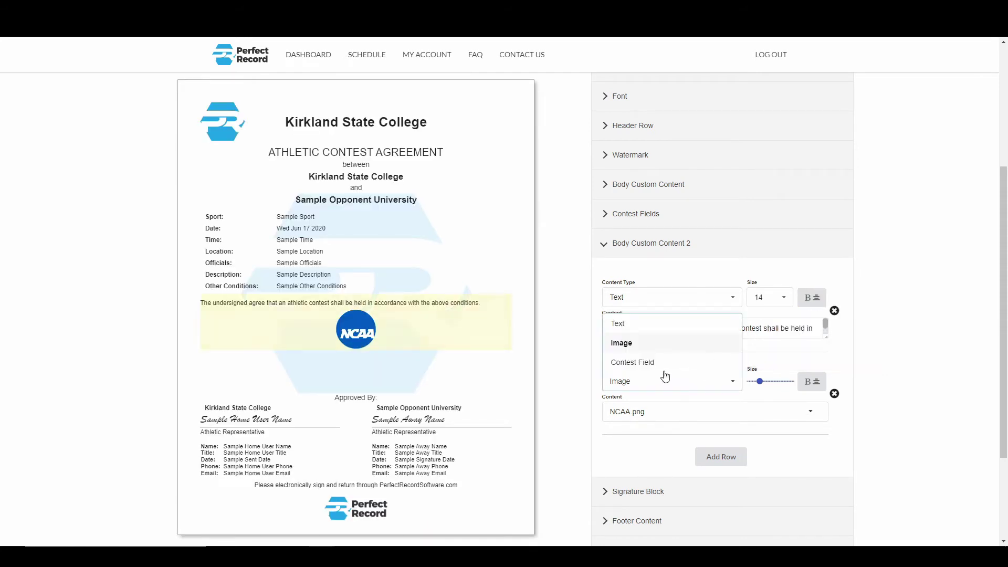
{"action": "left_click", "coordinate": [633, 362]}
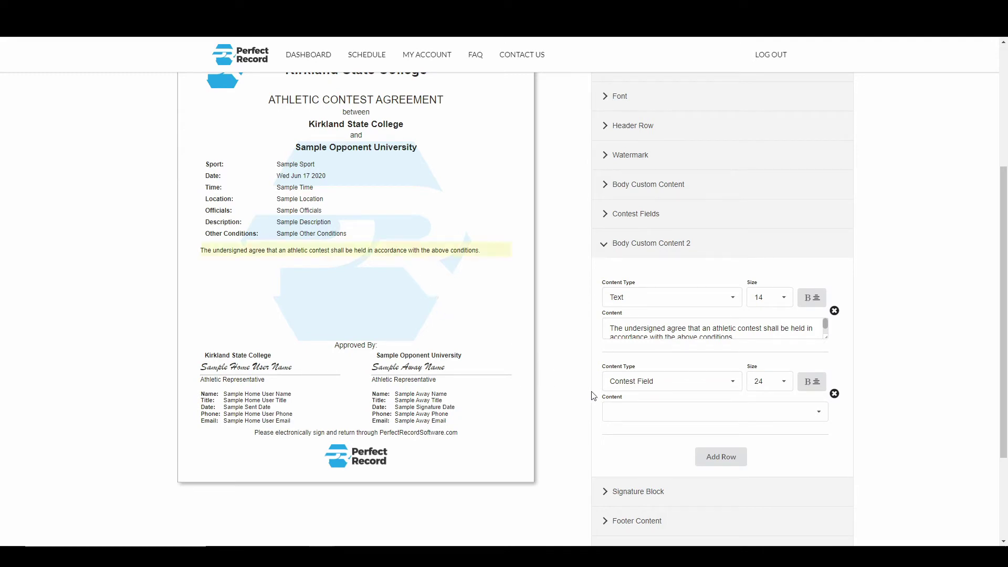
{"action": "left_click", "coordinate": [636, 418]}
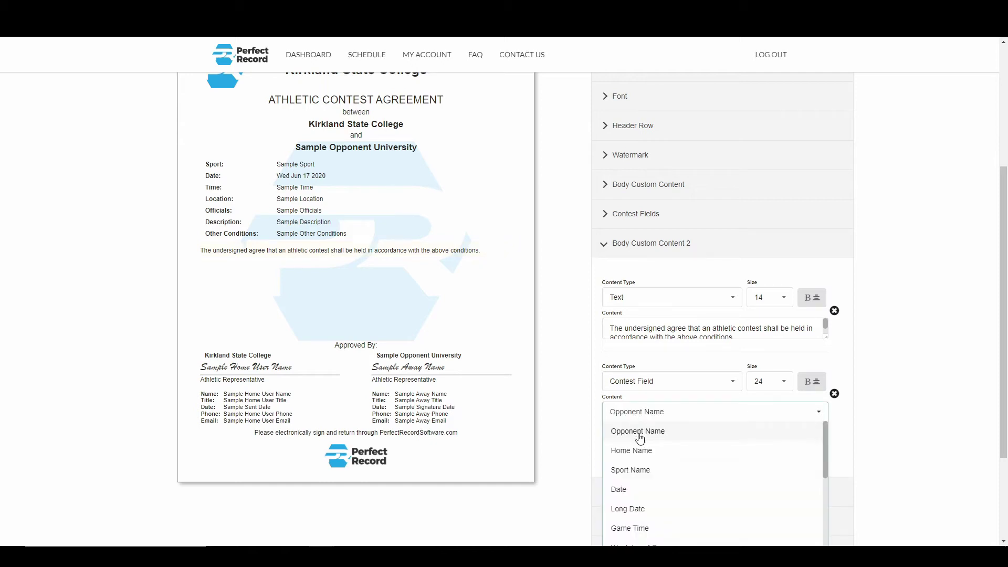
{"action": "left_click", "coordinate": [639, 433]}
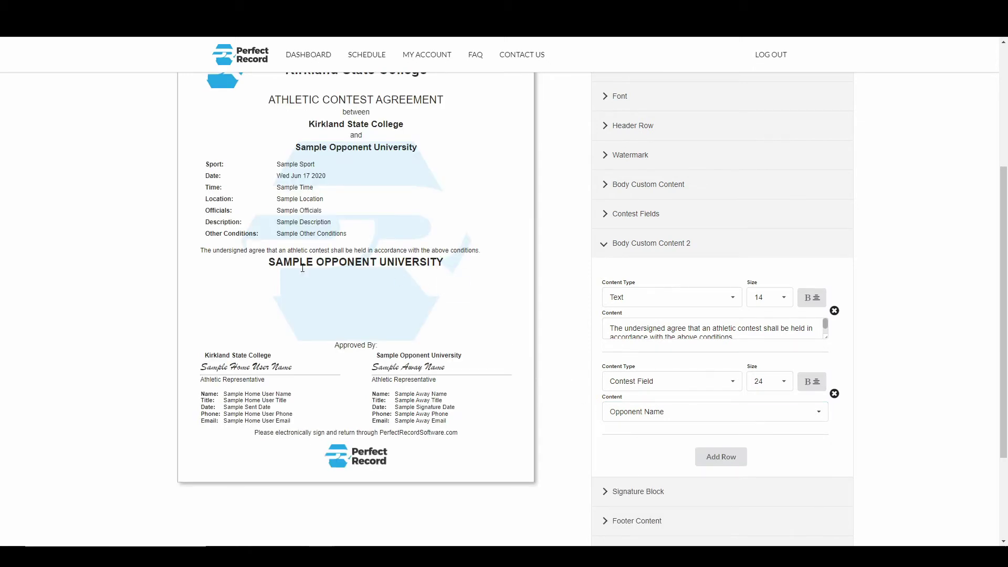
{"action": "left_click", "coordinate": [630, 420]}
{"action": "left_click", "coordinate": [629, 470]}
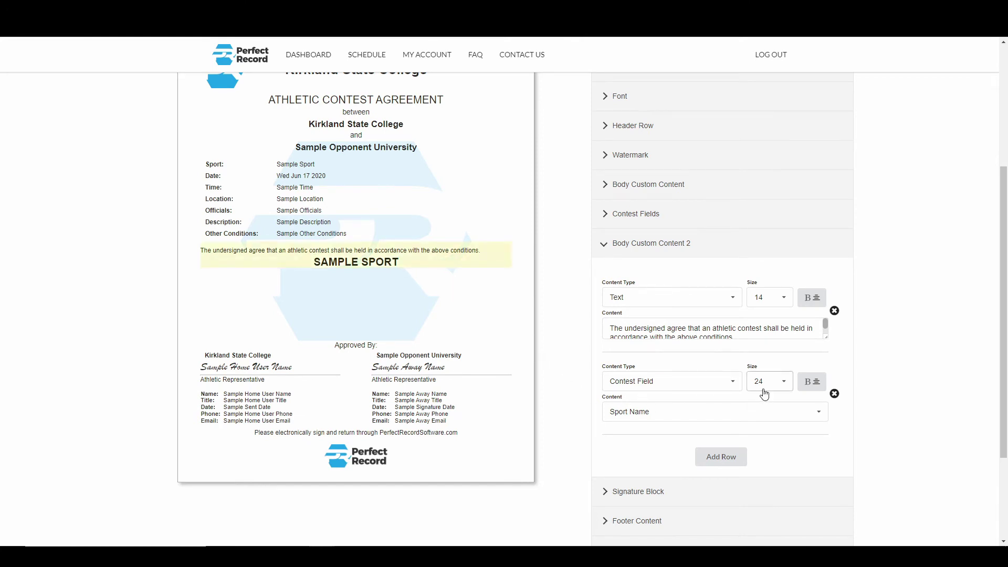
{"action": "left_click", "coordinate": [808, 387]}
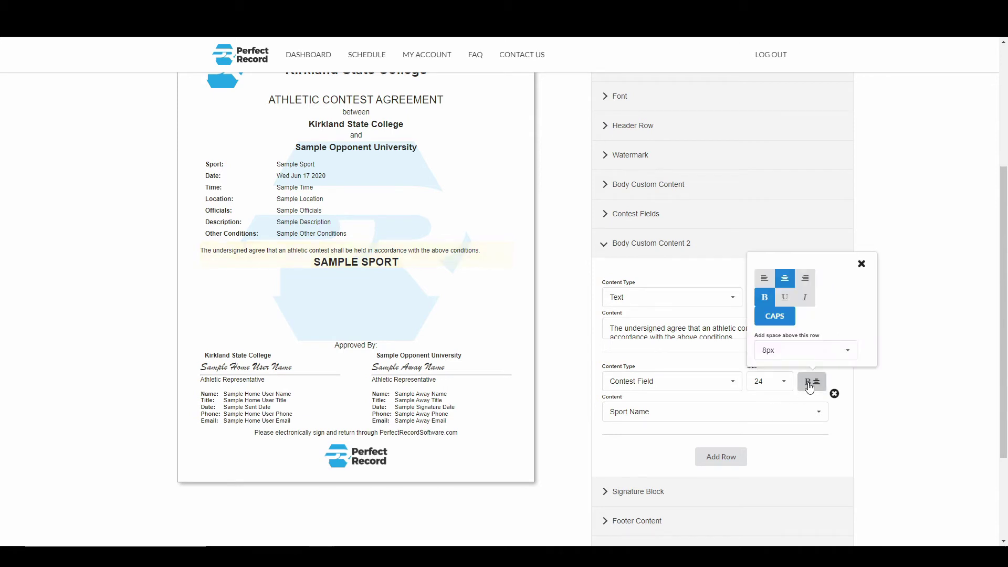
{"action": "left_click", "coordinate": [861, 264]}
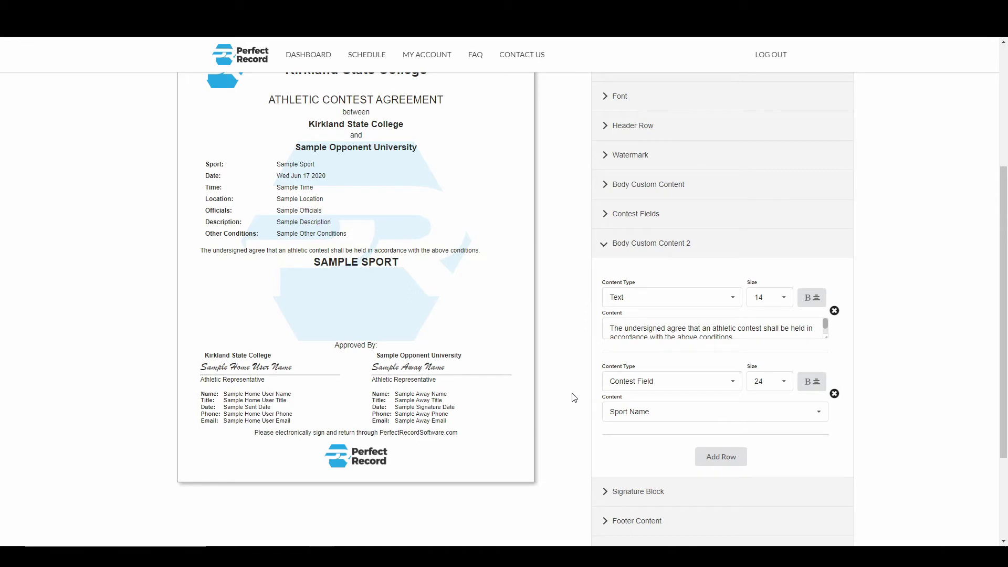
Add a text row reading "123 Address" below Home Name in the Header Row's Center Item.
{"action": "scroll", "coordinate": [567, 302], "scroll_direction": "up", "scroll_amount": 1}
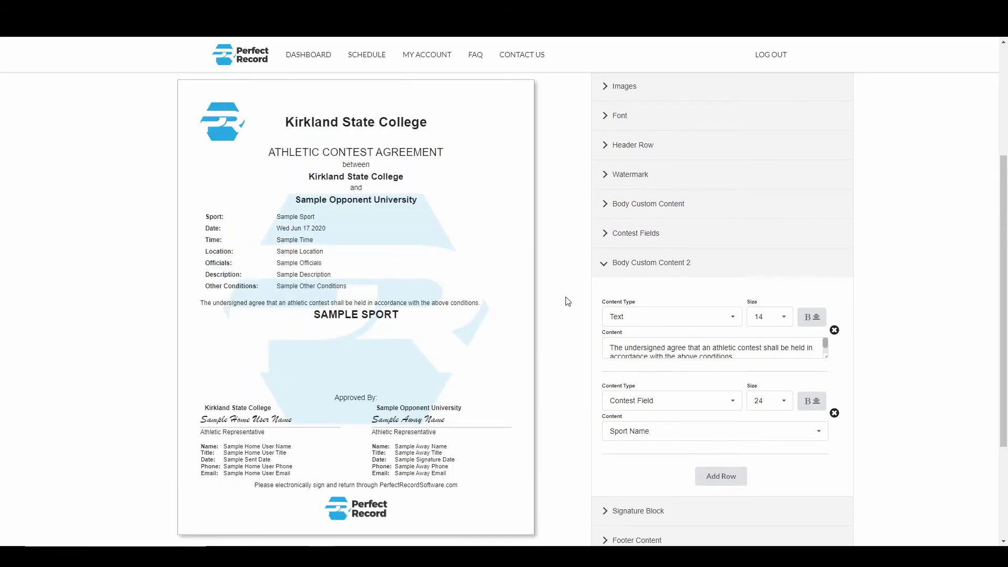
{"action": "left_click", "coordinate": [631, 146]}
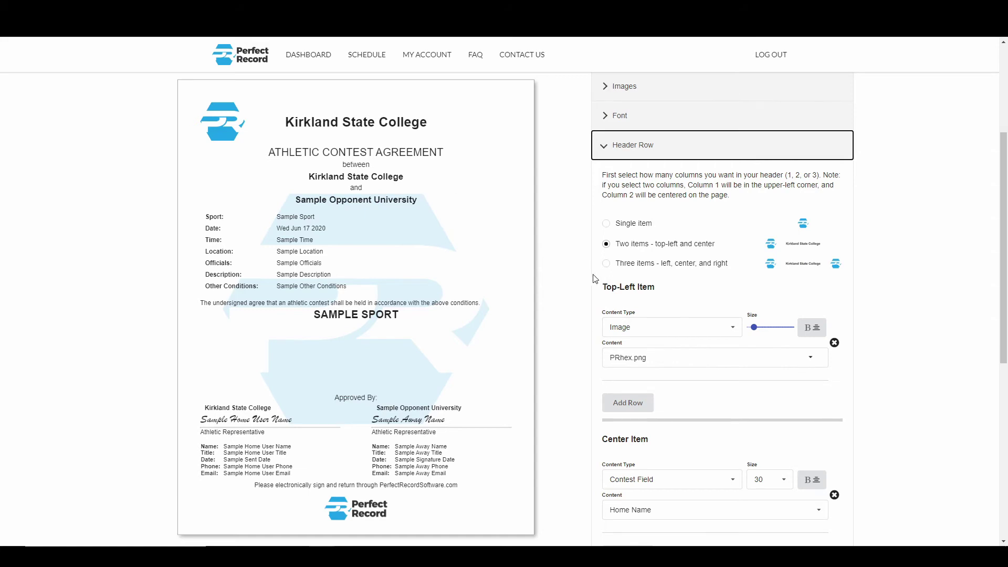
{"action": "scroll", "coordinate": [692, 396], "scroll_direction": "down", "scroll_amount": 1}
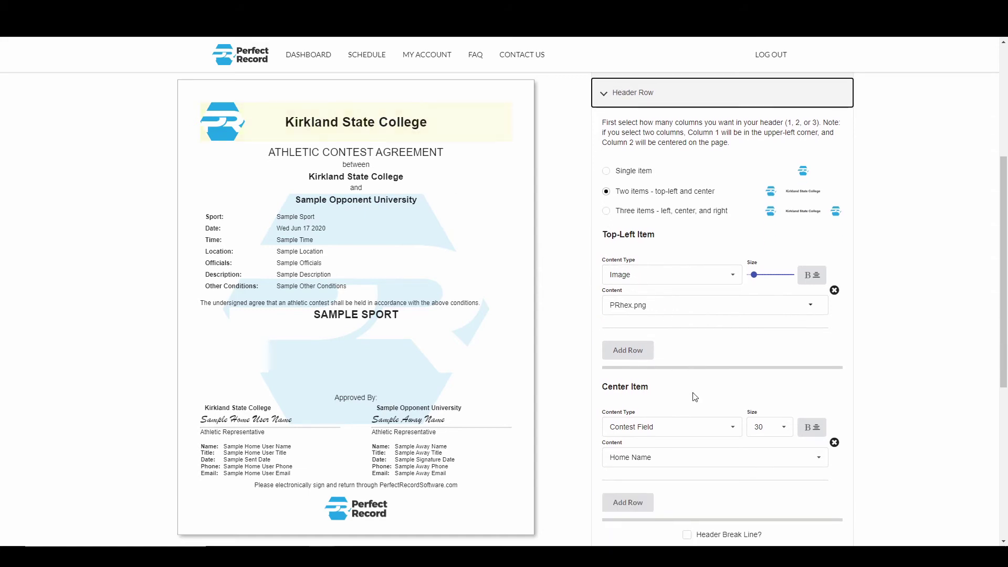
{"action": "scroll", "coordinate": [694, 397], "scroll_direction": "down", "scroll_amount": 1}
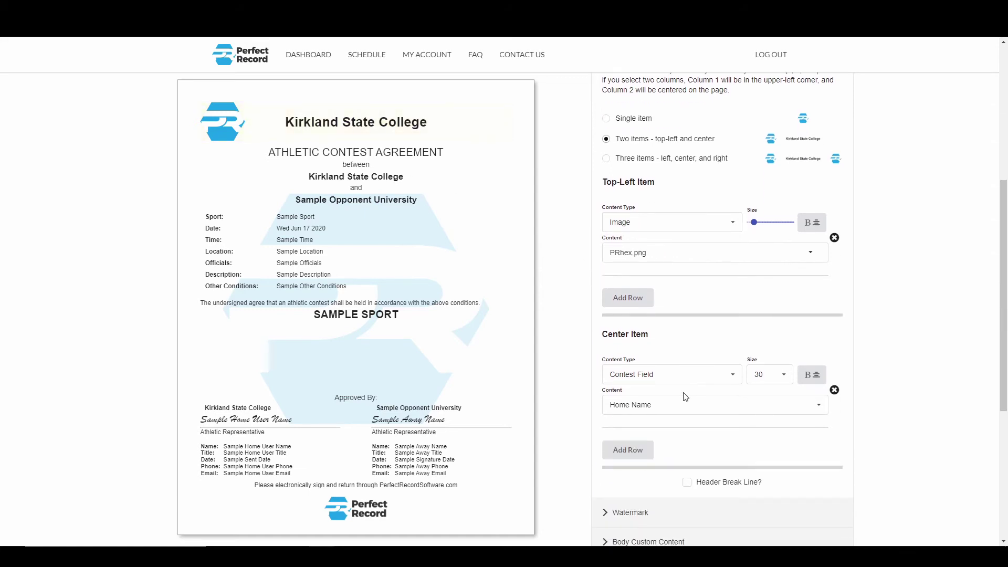
{"action": "left_click", "coordinate": [639, 456]}
{"action": "left_click", "coordinate": [686, 494]}
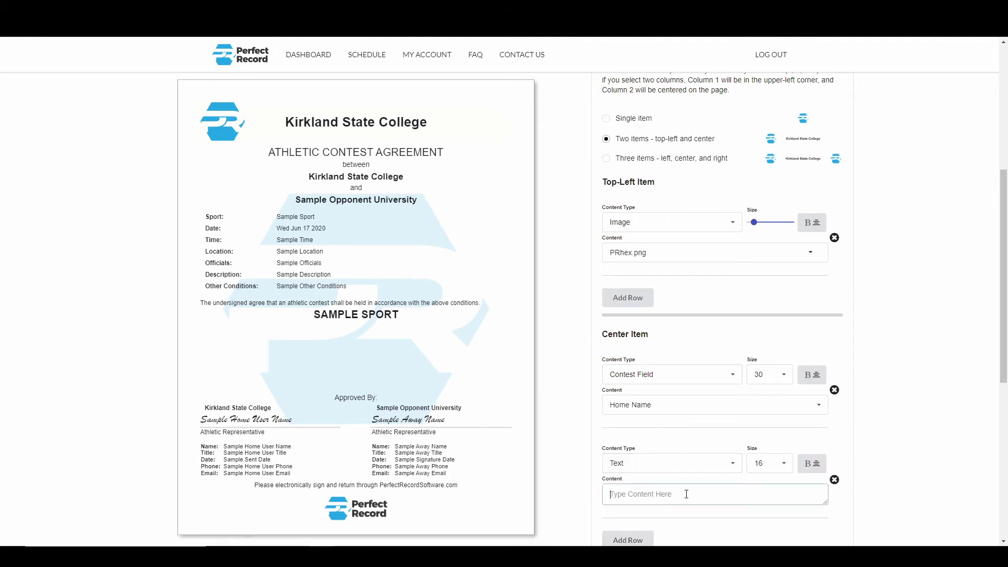
{"action": "type", "text": "123 Address"}
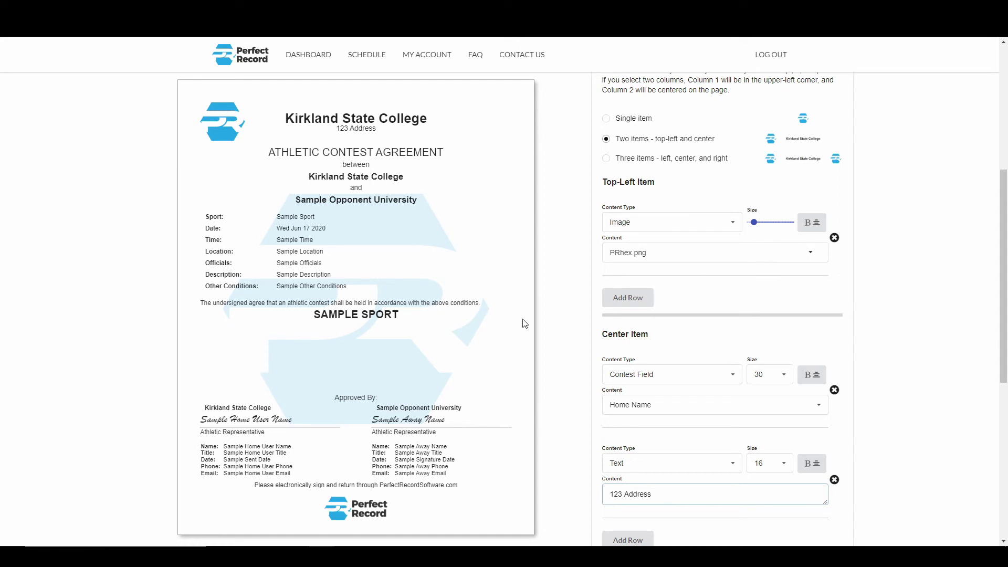
Try all caps and underline on the contest field labels, and turn both formats off again.
{"action": "left_click", "coordinate": [354, 165]}
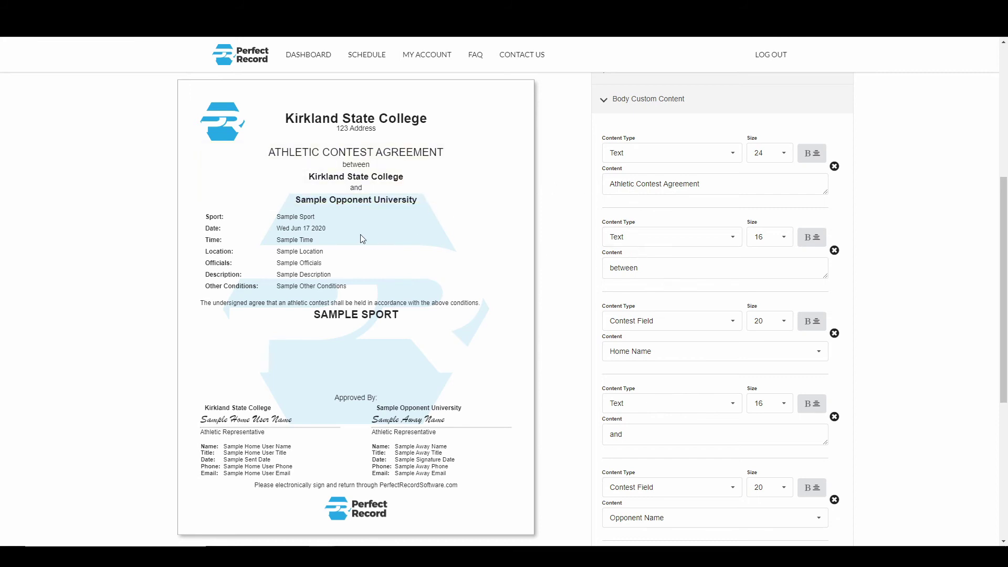
{"action": "left_click", "coordinate": [308, 232]}
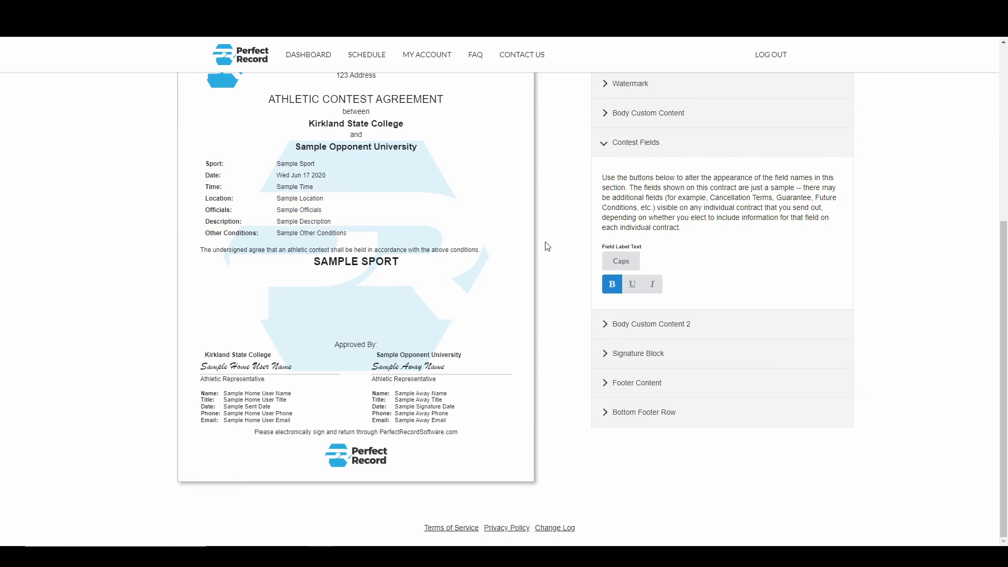
{"action": "left_click", "coordinate": [621, 261]}
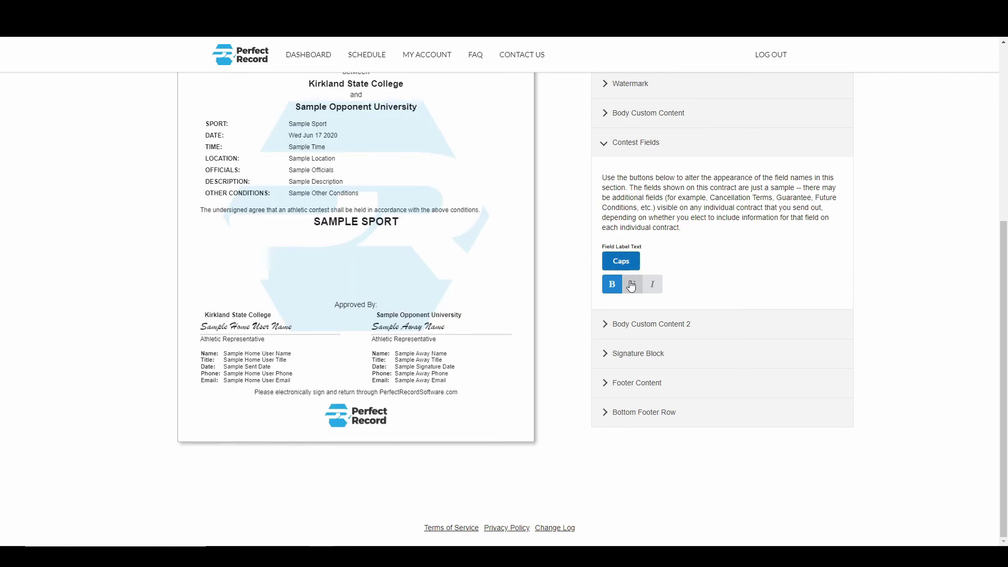
{"action": "left_click", "coordinate": [631, 284]}
{"action": "left_click", "coordinate": [633, 286]}
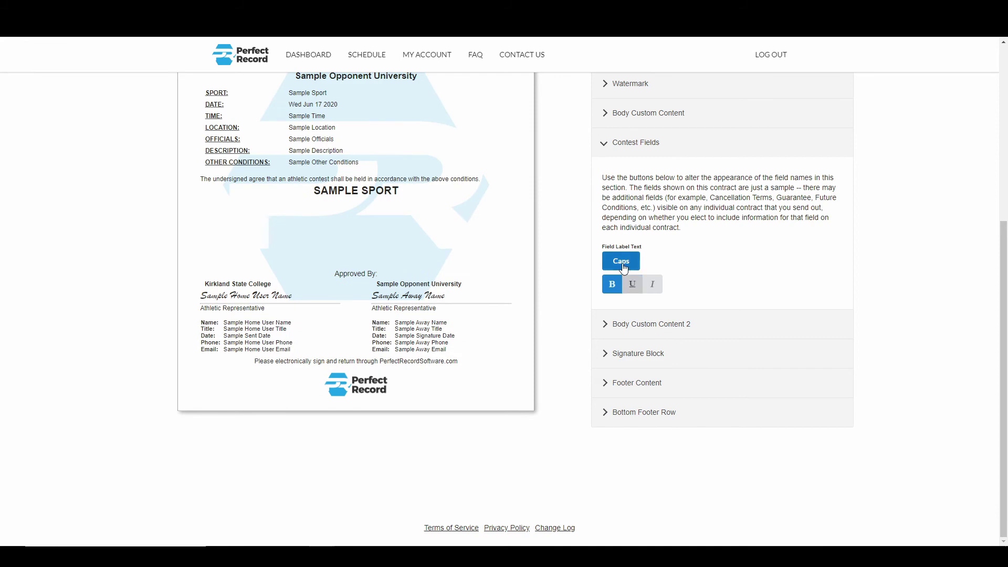
{"action": "left_click", "coordinate": [621, 261]}
{"action": "scroll", "coordinate": [402, 220], "scroll_direction": "up", "scroll_amount": 1}
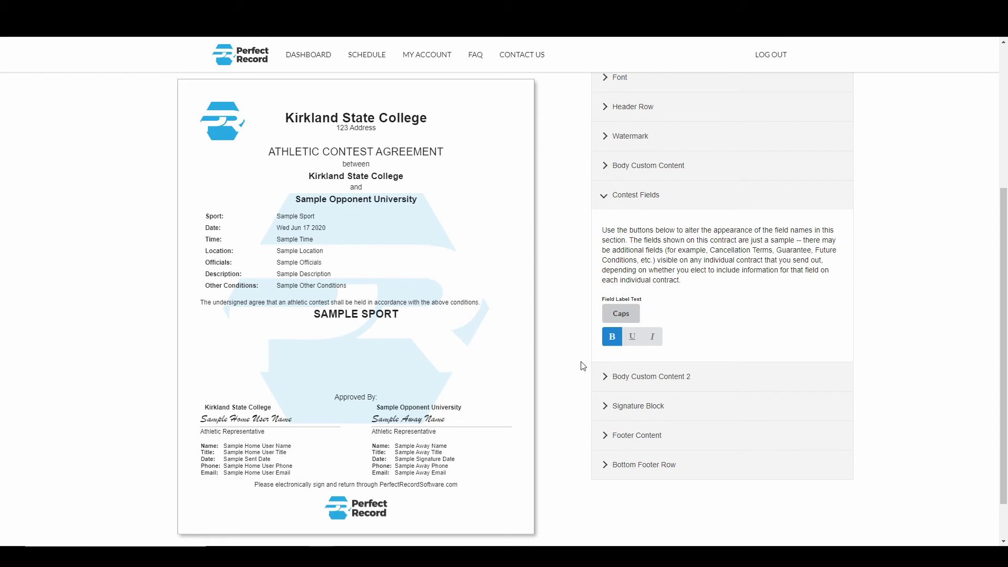
Delete the Sport Name row from Body Custom Content 2.
{"action": "left_click", "coordinate": [638, 378]}
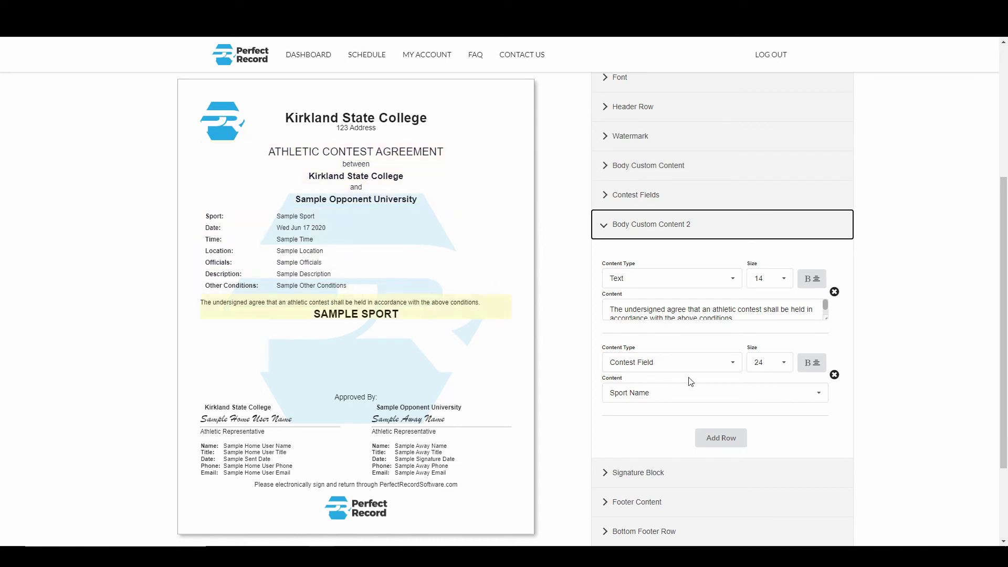
{"action": "left_click", "coordinate": [835, 375]}
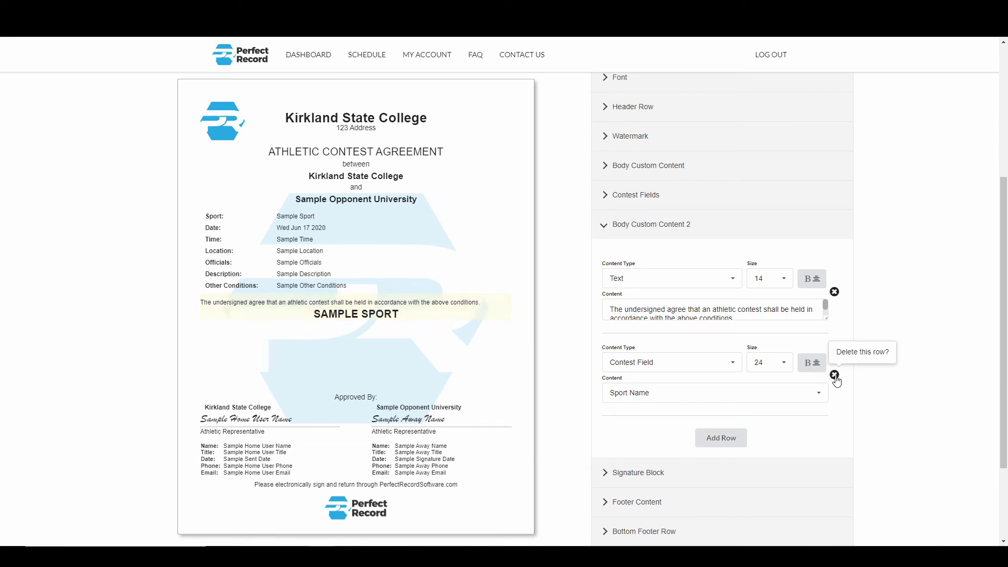
{"action": "left_click", "coordinate": [835, 375]}
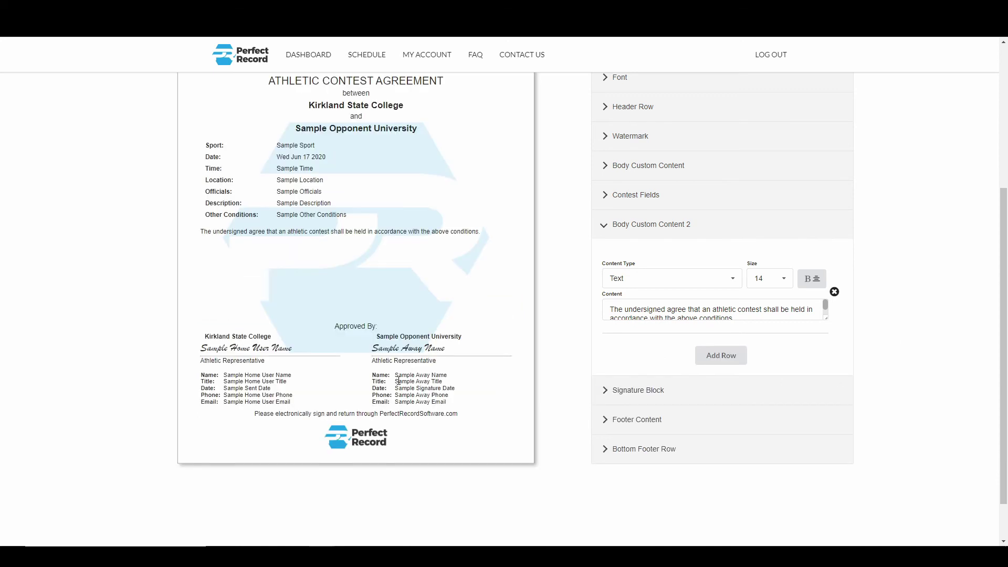
Review the settings of the Signature Block and the Footer Content.
{"action": "left_click", "coordinate": [312, 388]}
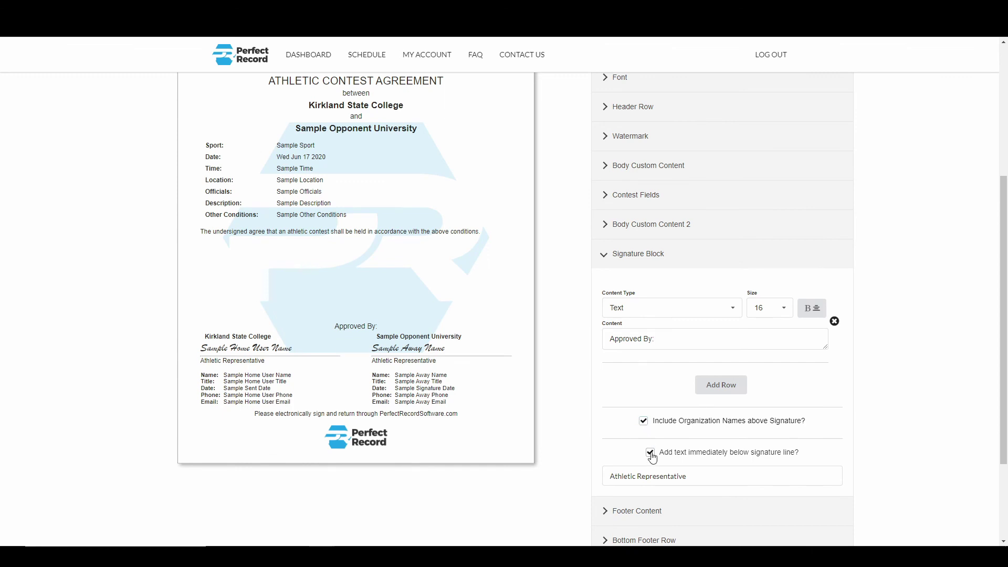
{"action": "left_click", "coordinate": [598, 510]}
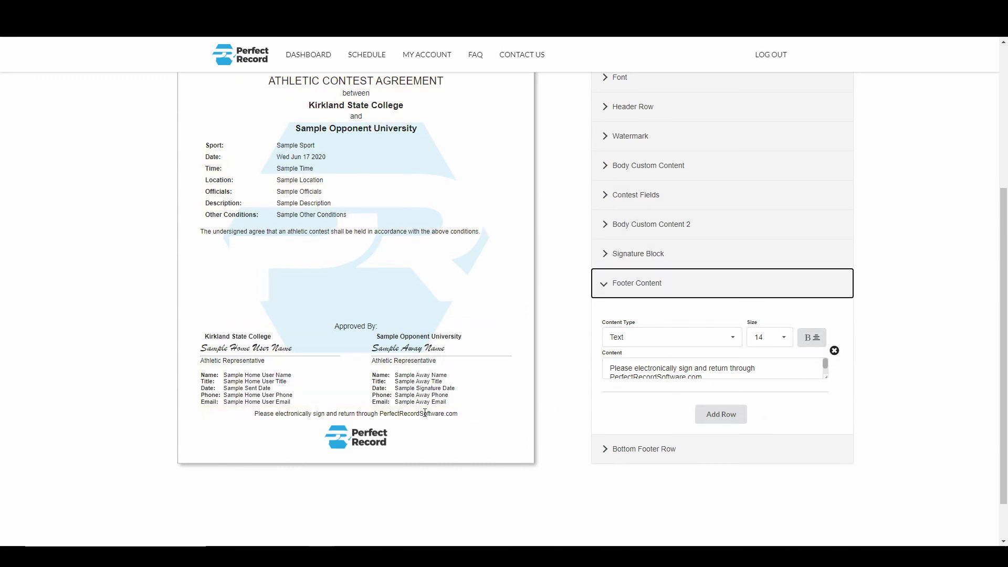
Add a second item to the Bottom Footer Row as an image using NCAA.png, and adjust the logo's size.
{"action": "left_click", "coordinate": [641, 450]}
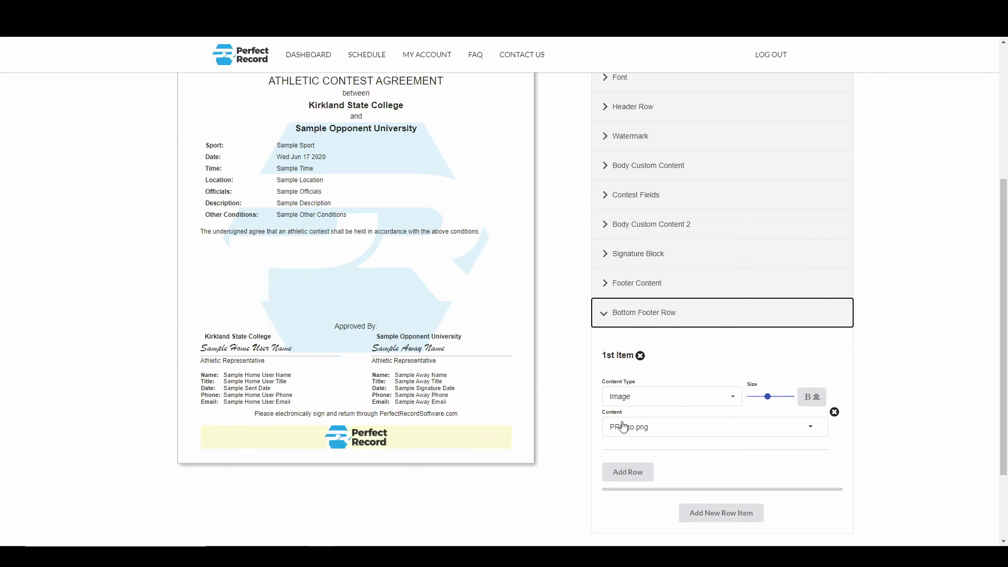
{"action": "scroll", "coordinate": [624, 427], "scroll_direction": "down", "scroll_amount": 1}
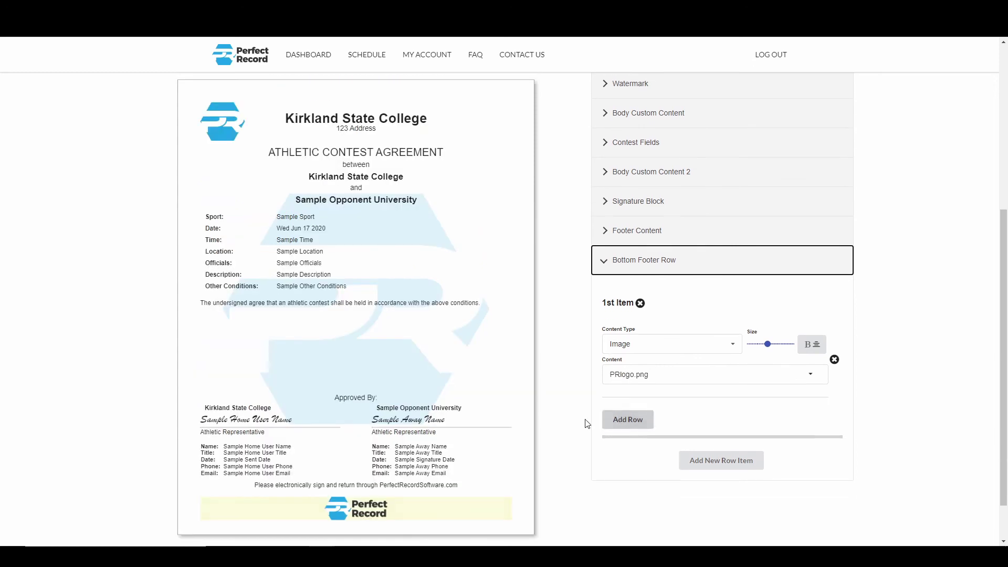
{"action": "left_click", "coordinate": [716, 461]}
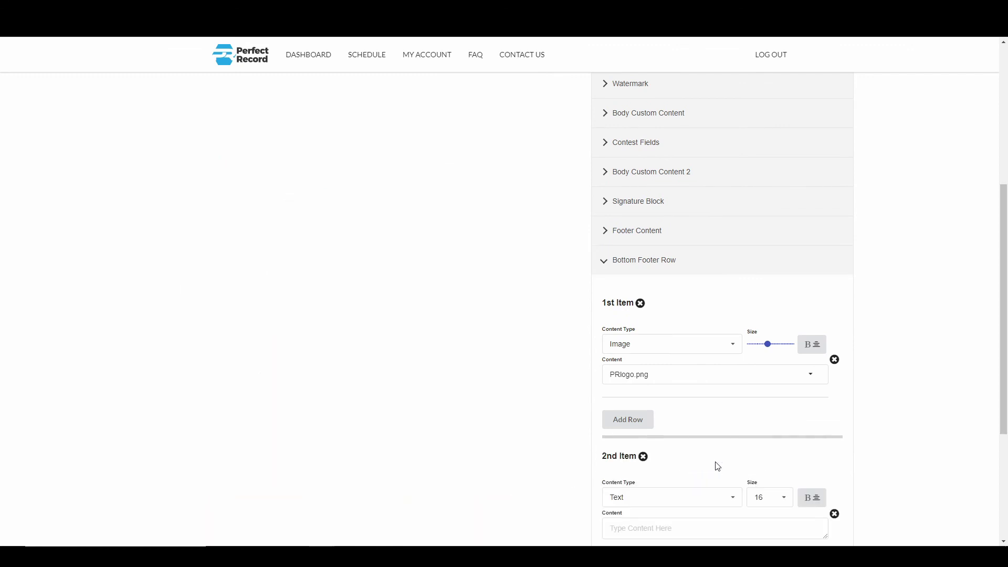
{"action": "scroll", "coordinate": [749, 432], "scroll_direction": "down", "scroll_amount": 1}
{"action": "scroll", "coordinate": [751, 432], "scroll_direction": "down", "scroll_amount": 1}
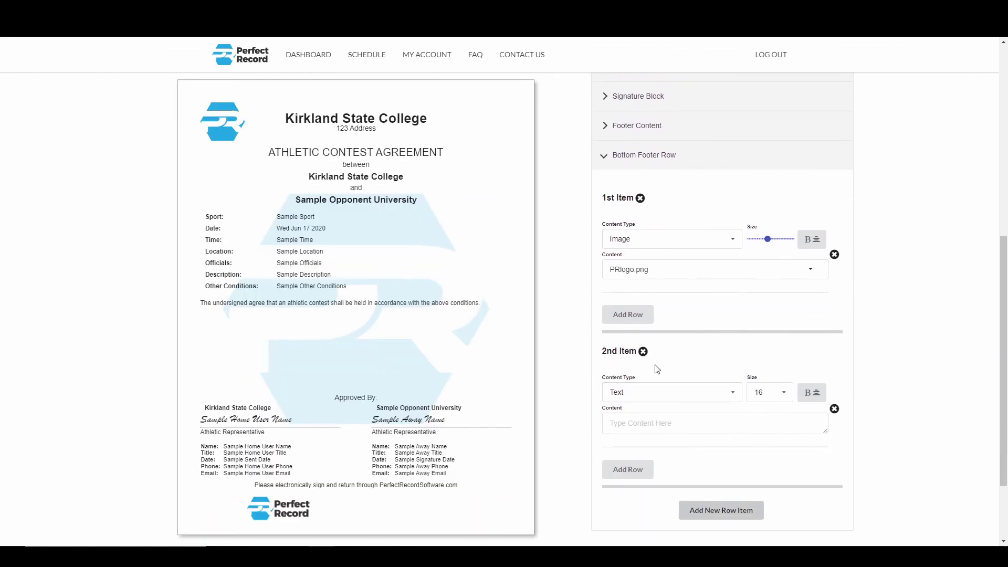
{"action": "left_click", "coordinate": [660, 397]}
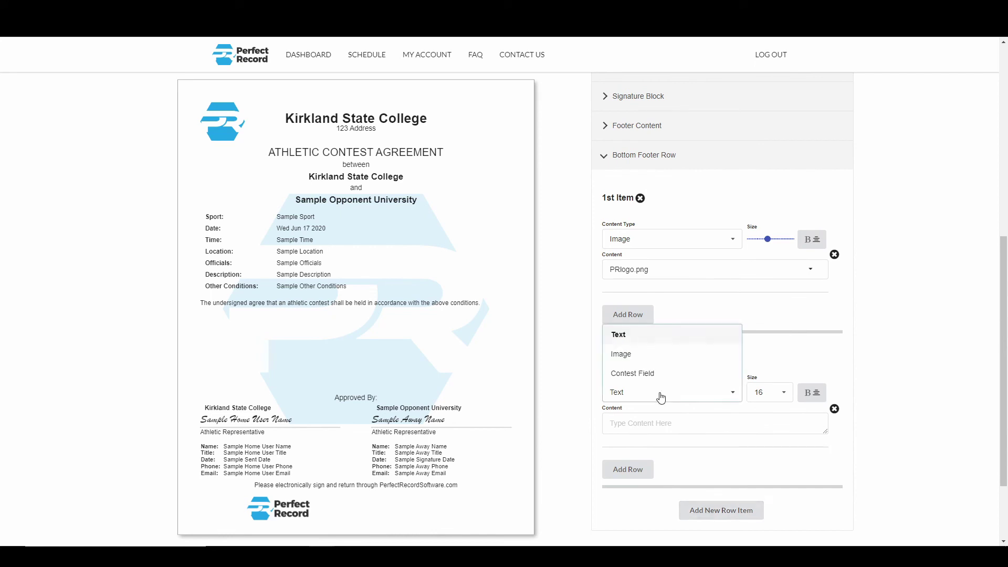
{"action": "left_click", "coordinate": [649, 355]}
{"action": "left_click", "coordinate": [661, 428]}
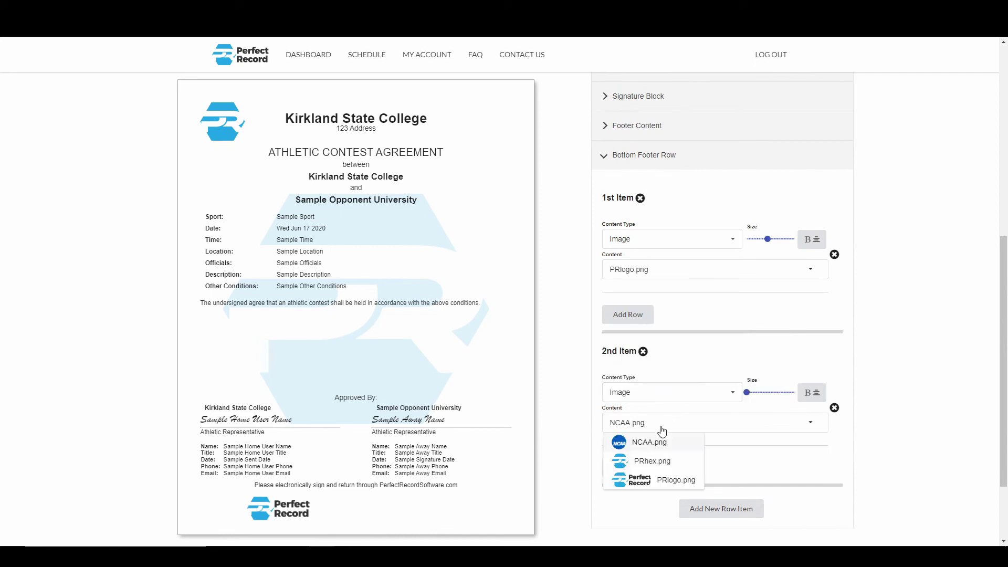
{"action": "left_click", "coordinate": [661, 443]}
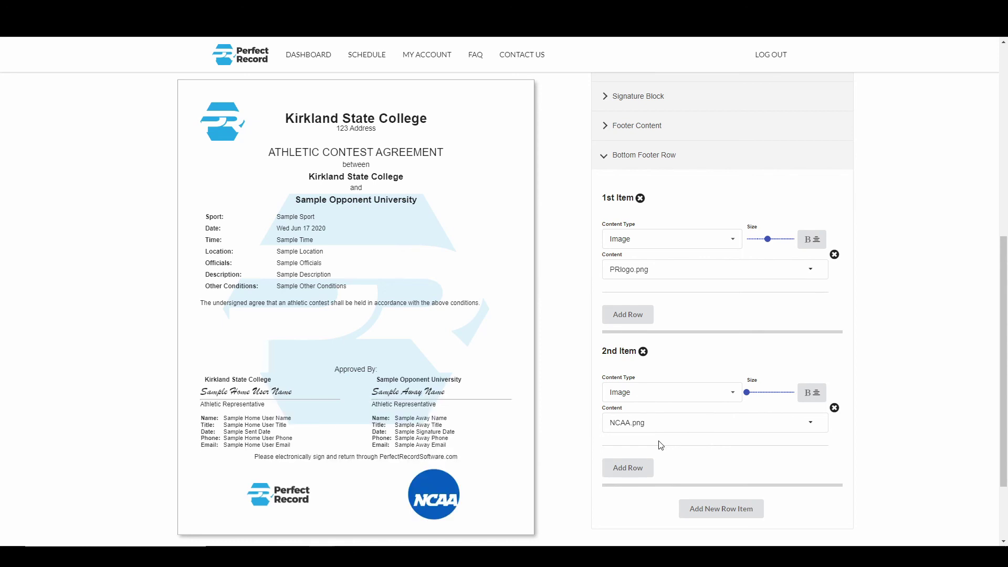
{"action": "mouse_move", "coordinate": [747, 397]}
{"action": "left_click_drag", "start_coordinate": [748, 398], "coordinate": [757, 400]}
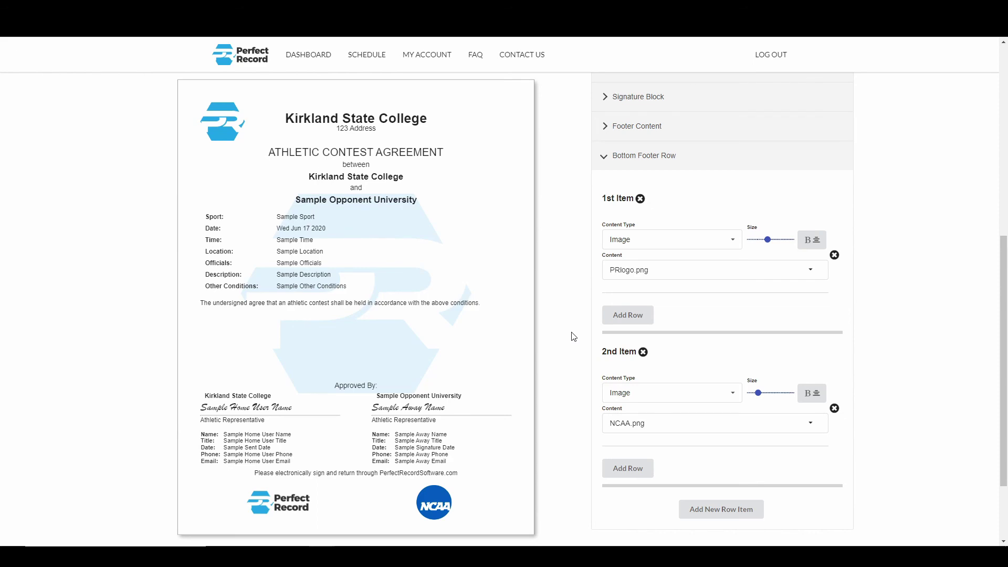
Preview the customized contract template and review it from the header down to the footer logos.
{"action": "scroll", "coordinate": [573, 336], "scroll_direction": "up", "scroll_amount": 5}
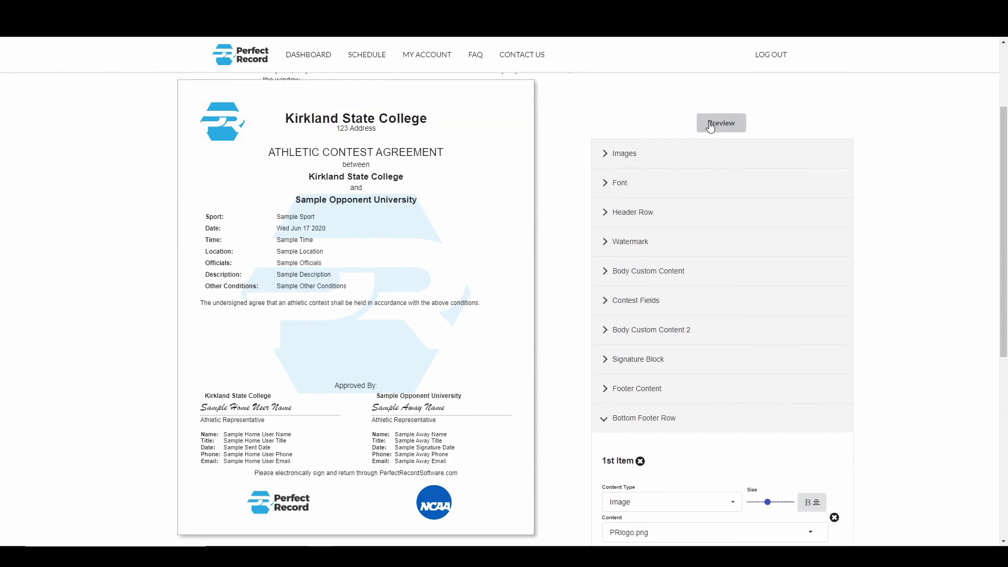
{"action": "left_click", "coordinate": [710, 126]}
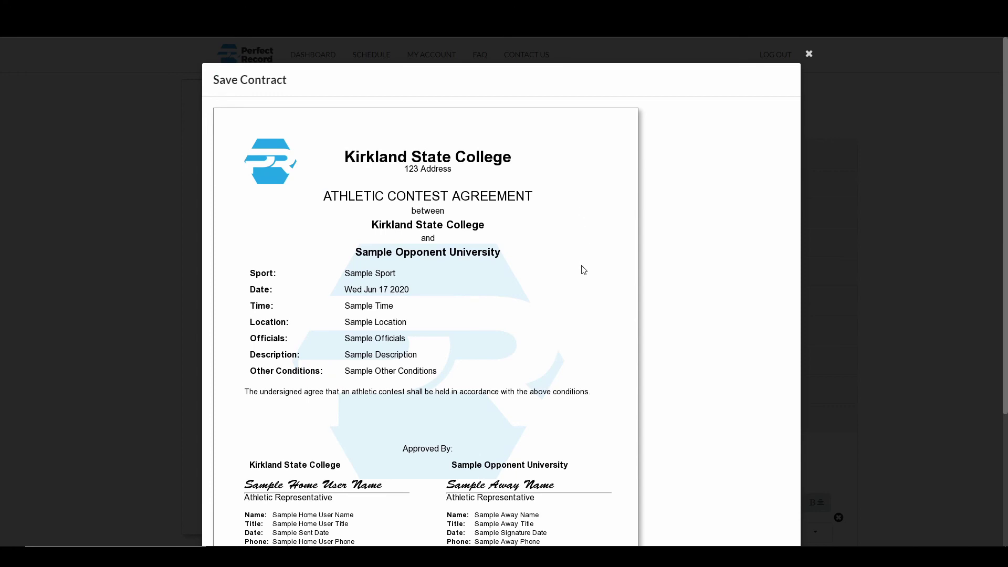
{"action": "scroll", "coordinate": [585, 310], "scroll_direction": "down", "scroll_amount": 1}
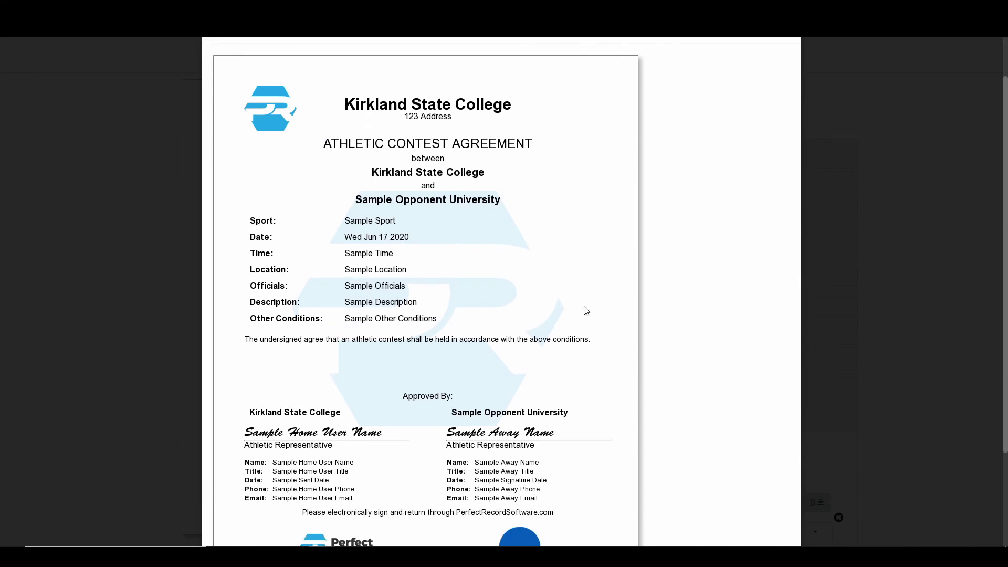
{"action": "scroll", "coordinate": [587, 310], "scroll_direction": "down", "scroll_amount": 2}
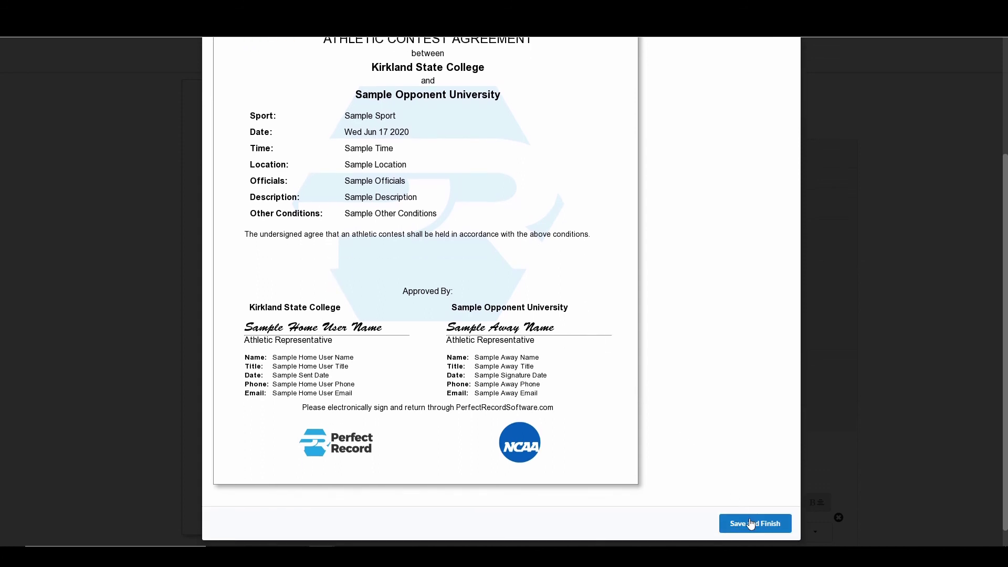